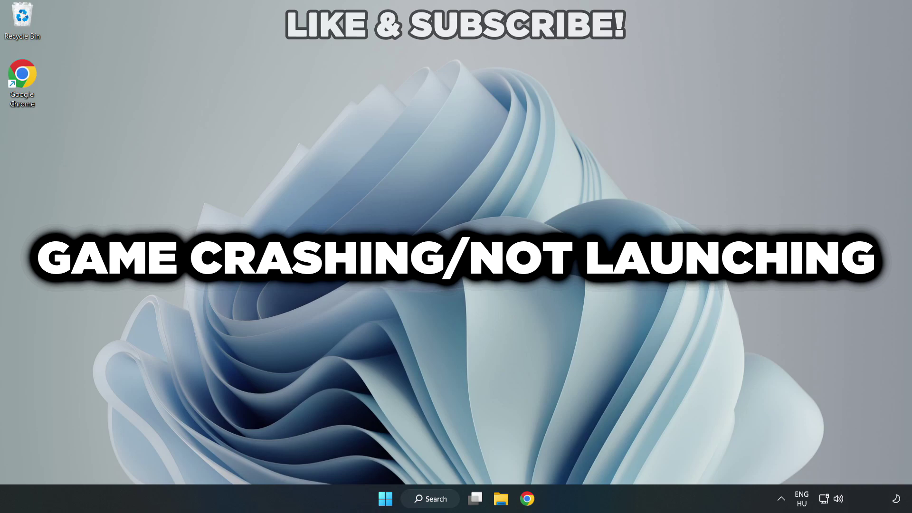
# Search for 'device manager' from the taskbar and launch Device Manager from the best match.
pyautogui.click(435, 498)
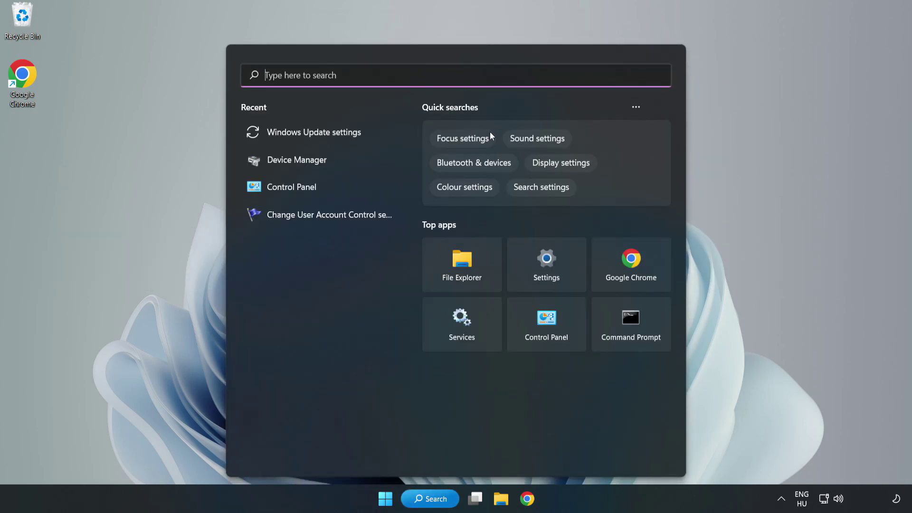
pyautogui.write('device m')
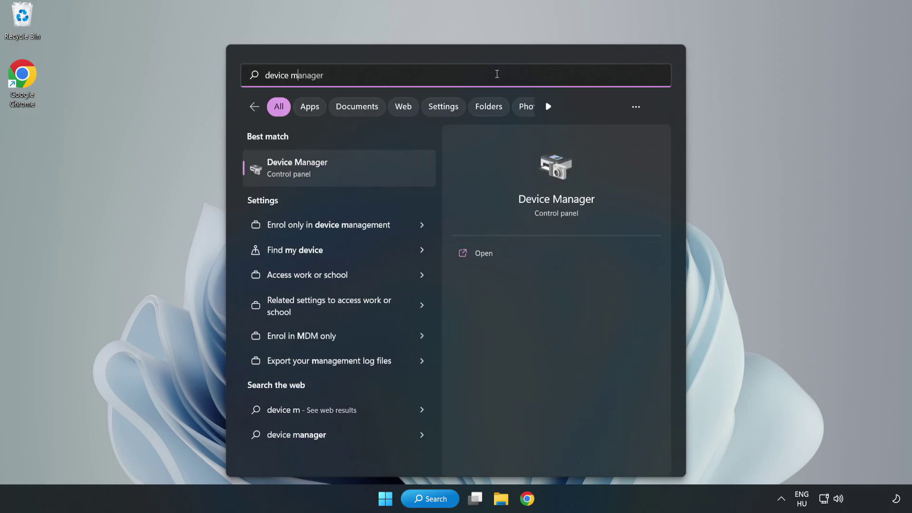
pyautogui.write('anager')
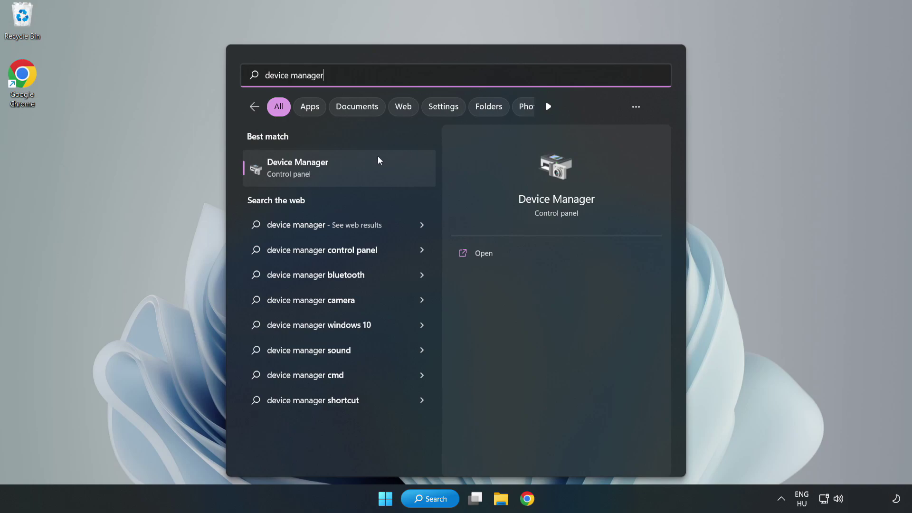
pyautogui.click(339, 173)
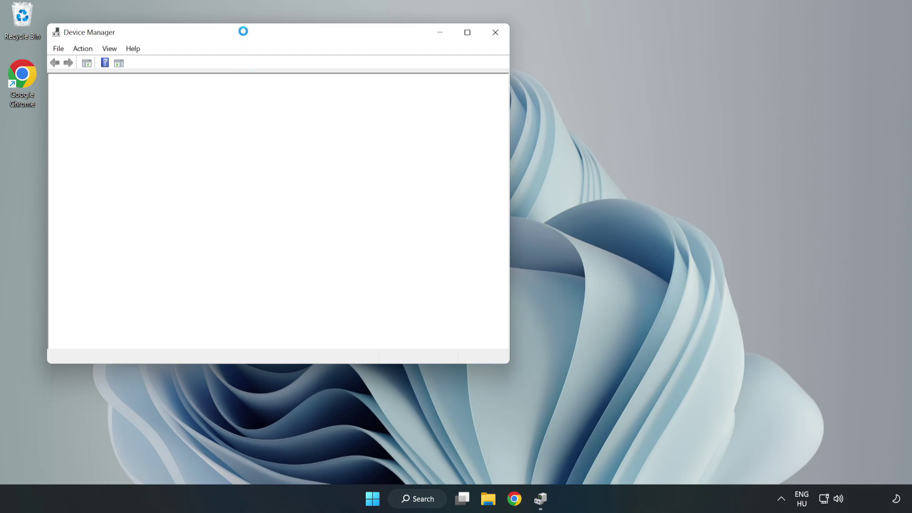
# Run an automatic driver search for the VMware SVGA 3D adapter; the best driver is already installed.
pyautogui.moveTo(243, 34); pyautogui.dragTo(405, 81)
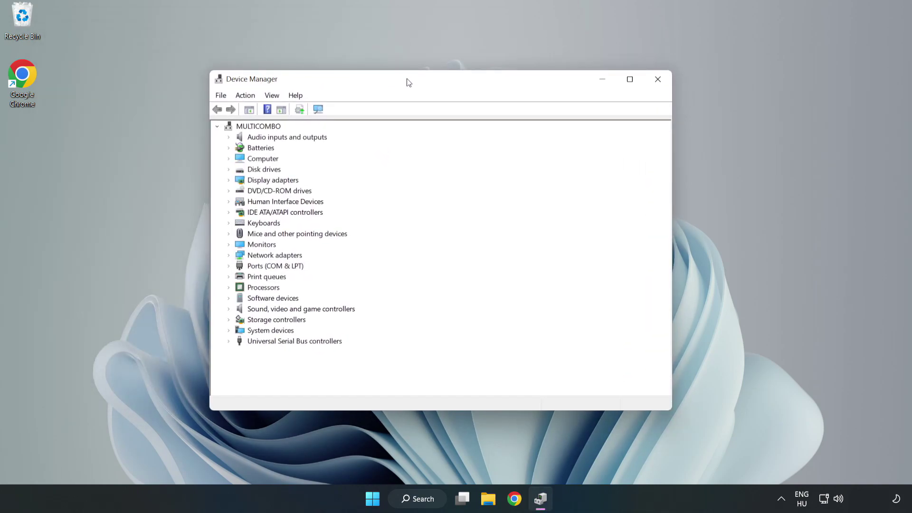
pyautogui.click(242, 182)
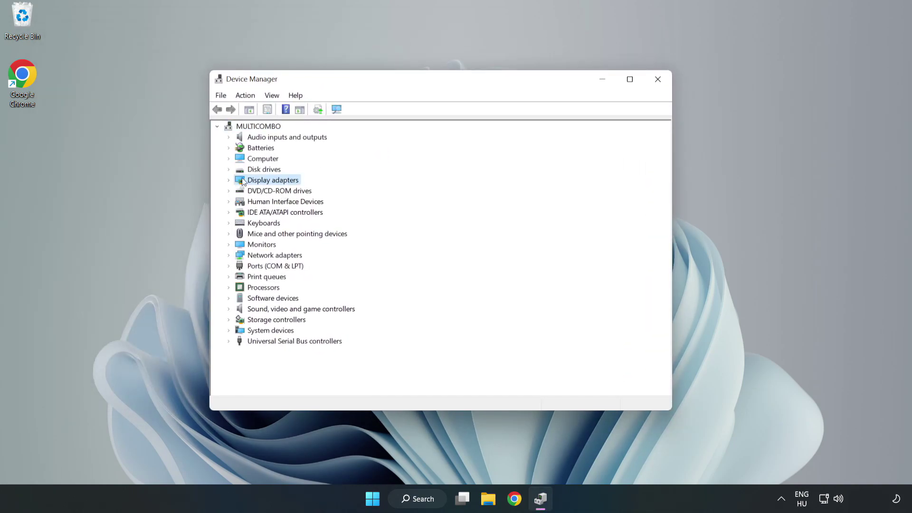
pyautogui.click(229, 182)
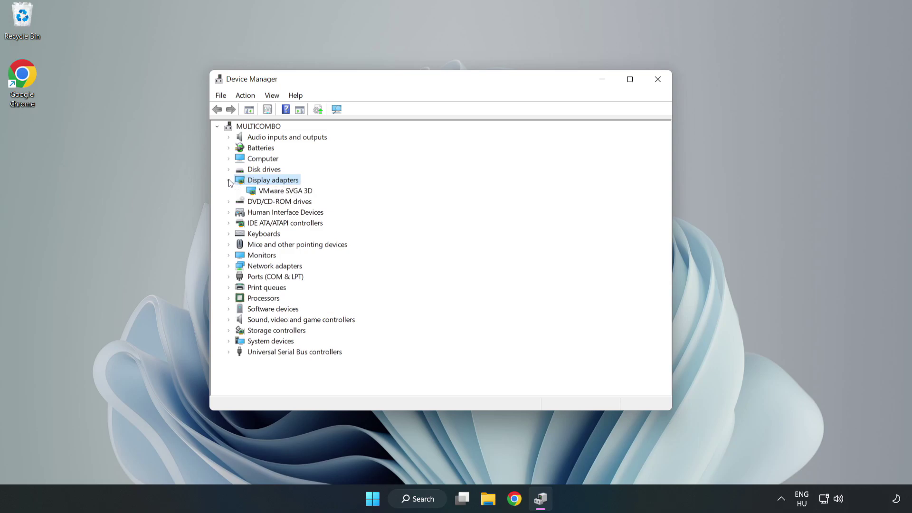
pyautogui.click(255, 192)
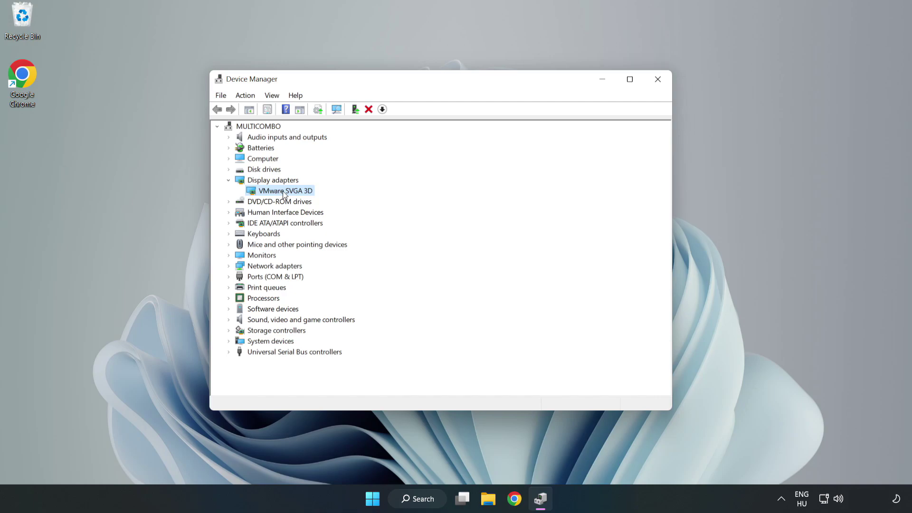
pyautogui.rightClick(283, 194)
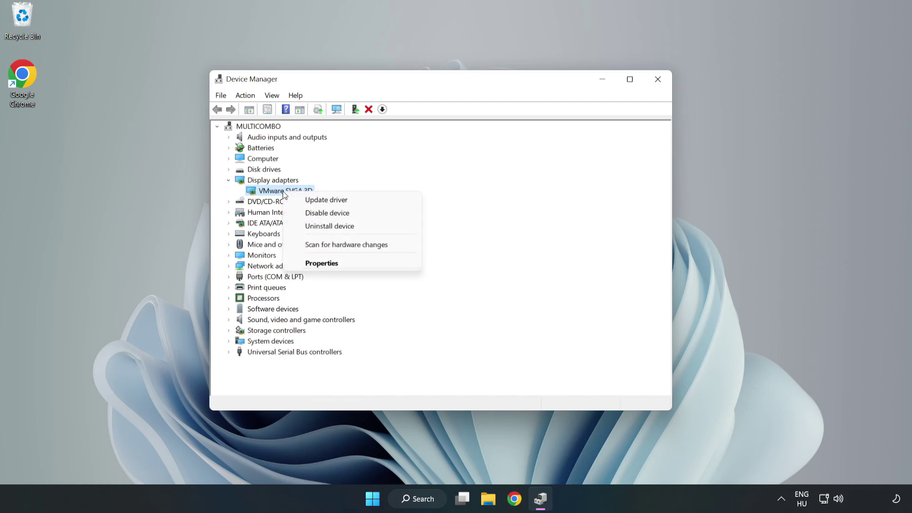
pyautogui.click(354, 205)
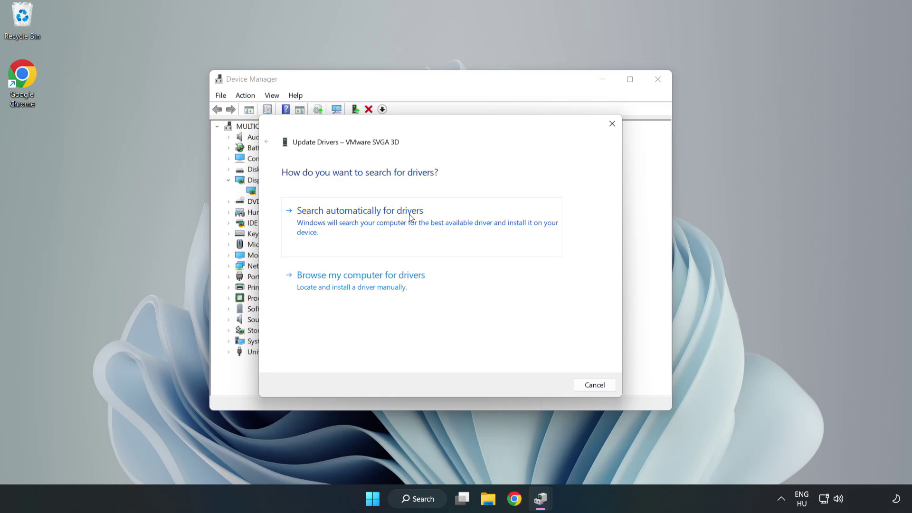
pyautogui.click(363, 223)
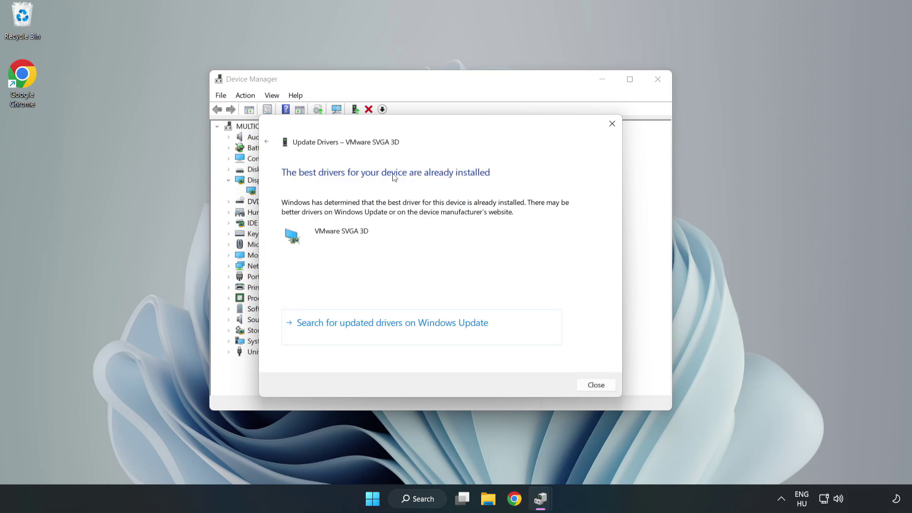
pyautogui.click(596, 386)
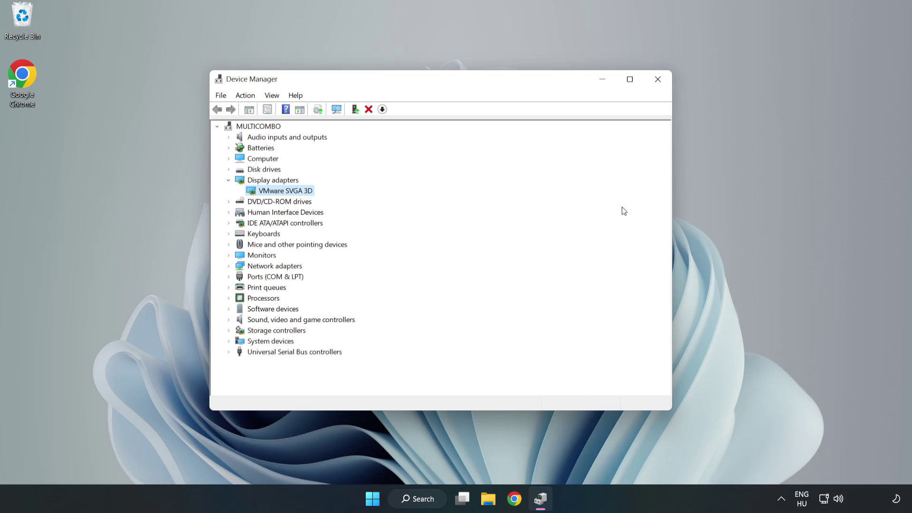
# Close Device Manager, open Windows Update settings maximized, and check for updates.
pyautogui.click(658, 84)
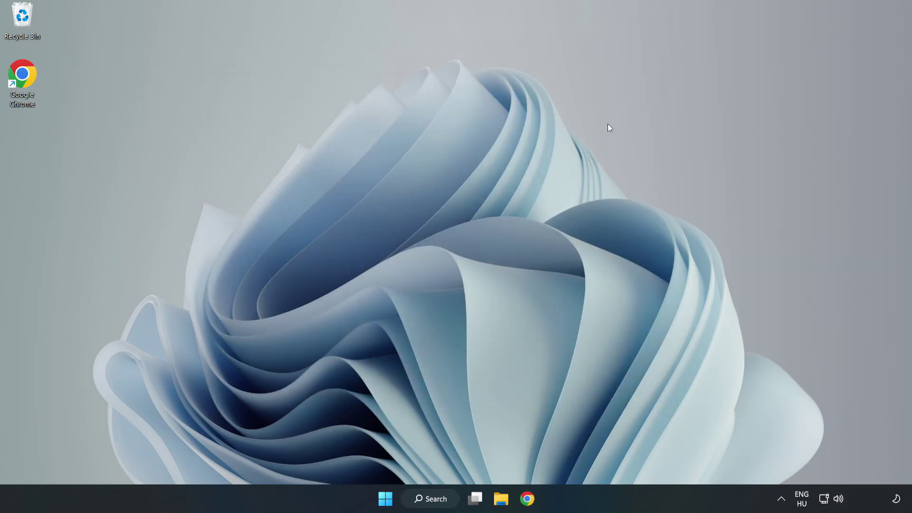
pyautogui.click(435, 499)
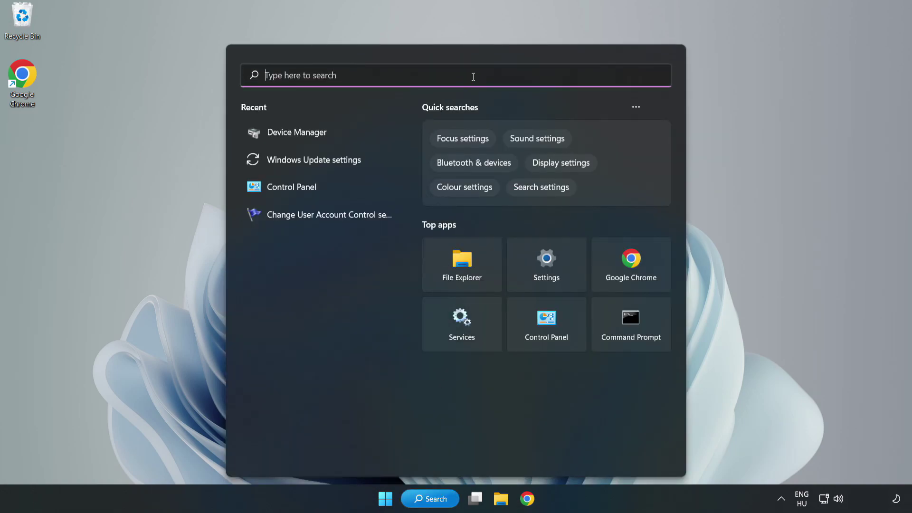
pyautogui.write('updates')
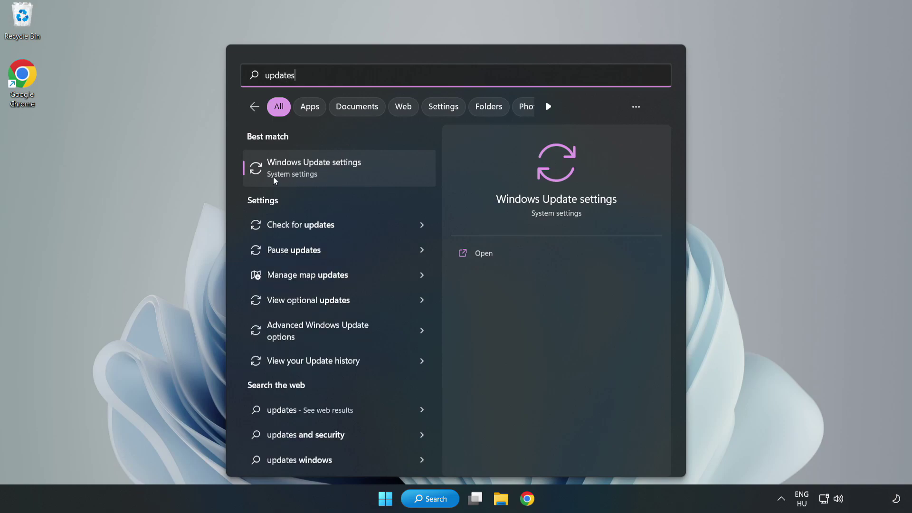
pyautogui.click(327, 174)
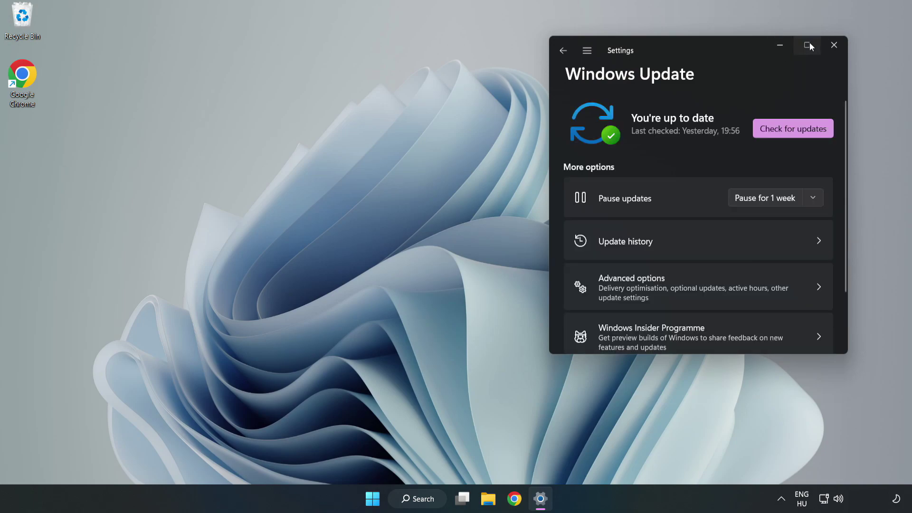
pyautogui.click(808, 44)
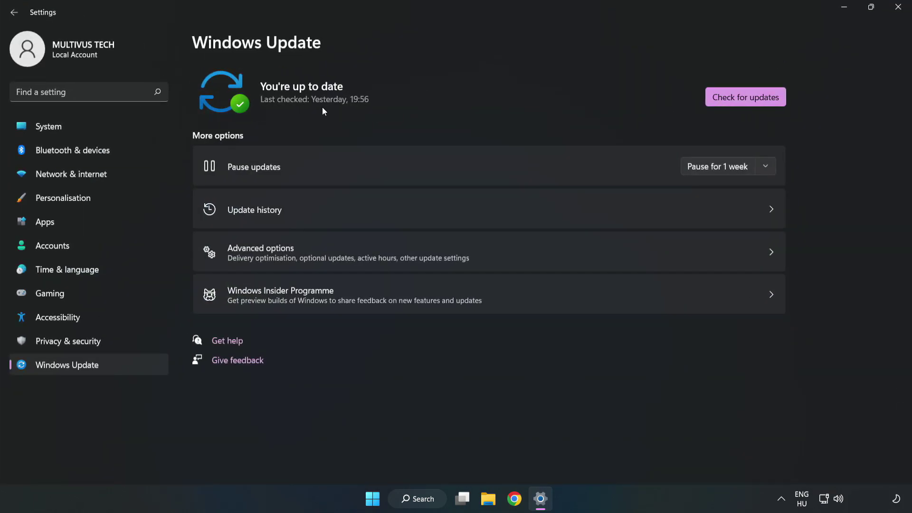
pyautogui.click(749, 99)
# Close Settings and verify the crashing game's installed files in Steam, with all 1039 files validated.
pyautogui.click(898, 7)
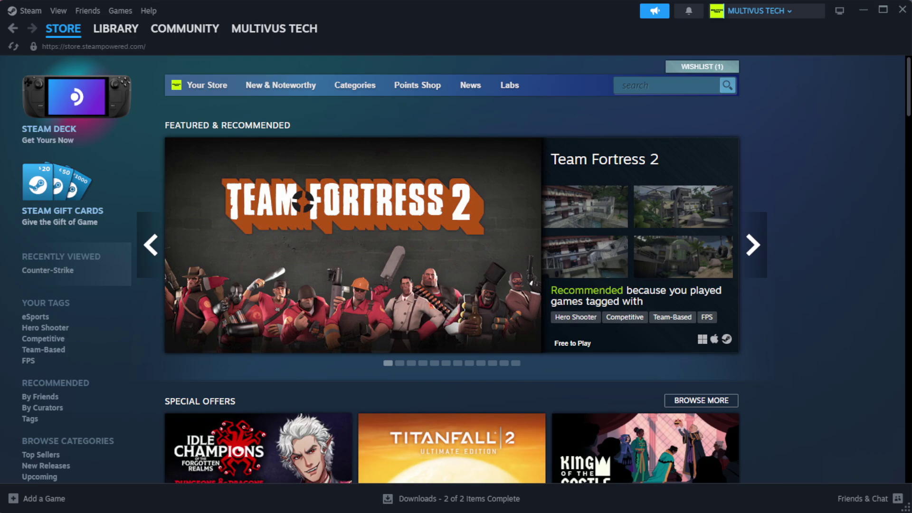
pyautogui.moveTo(131, 35)
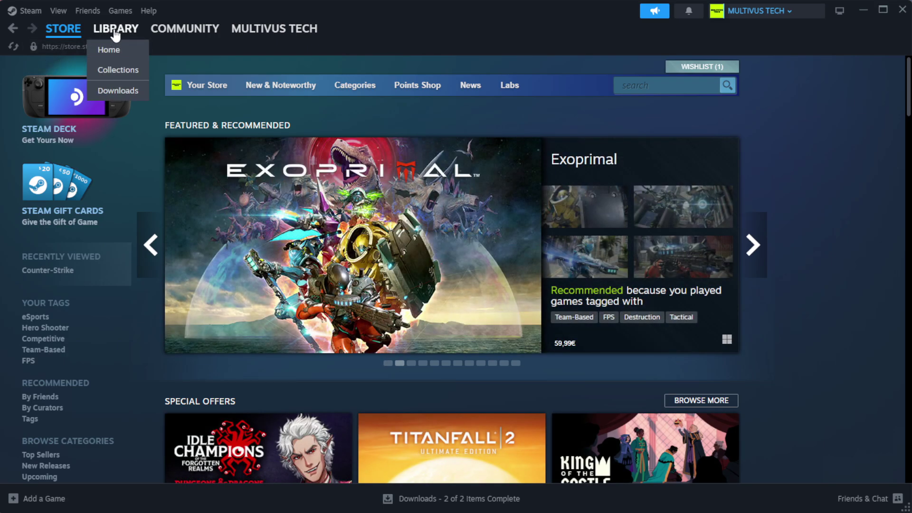
pyautogui.click(129, 51)
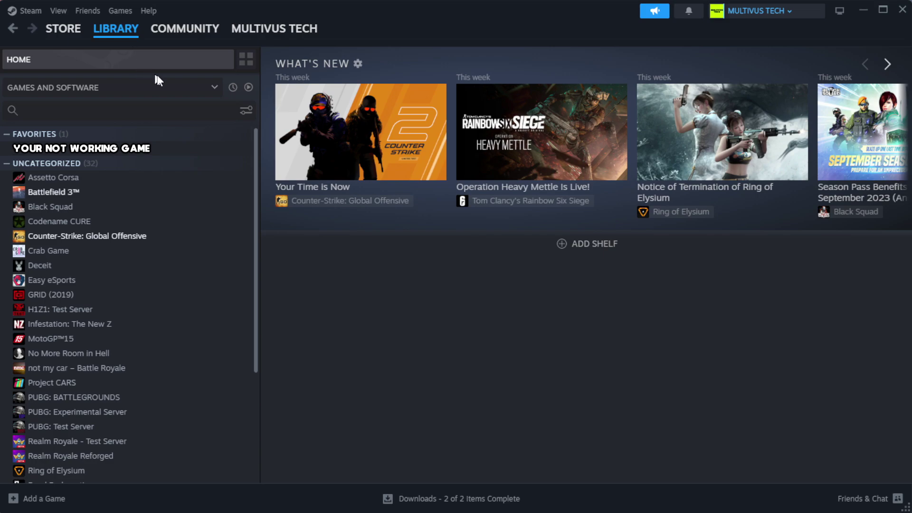
pyautogui.rightClick(224, 151)
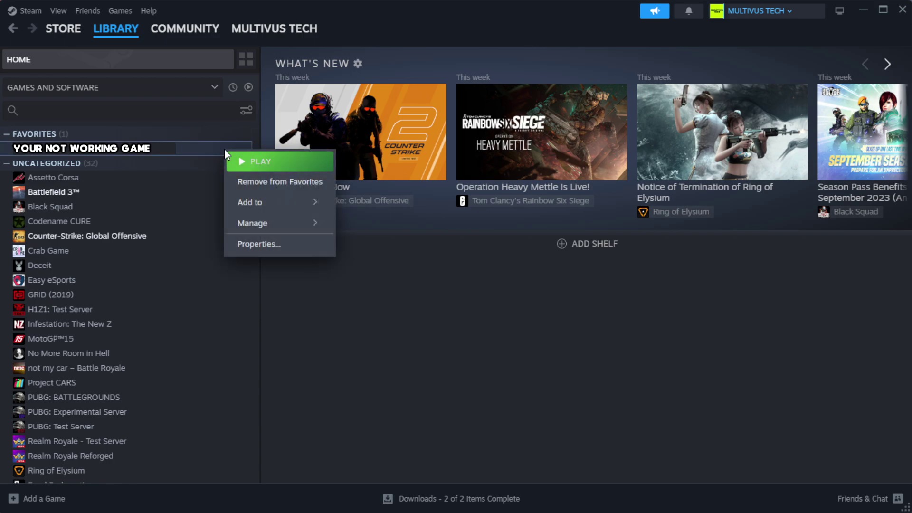
pyautogui.click(285, 246)
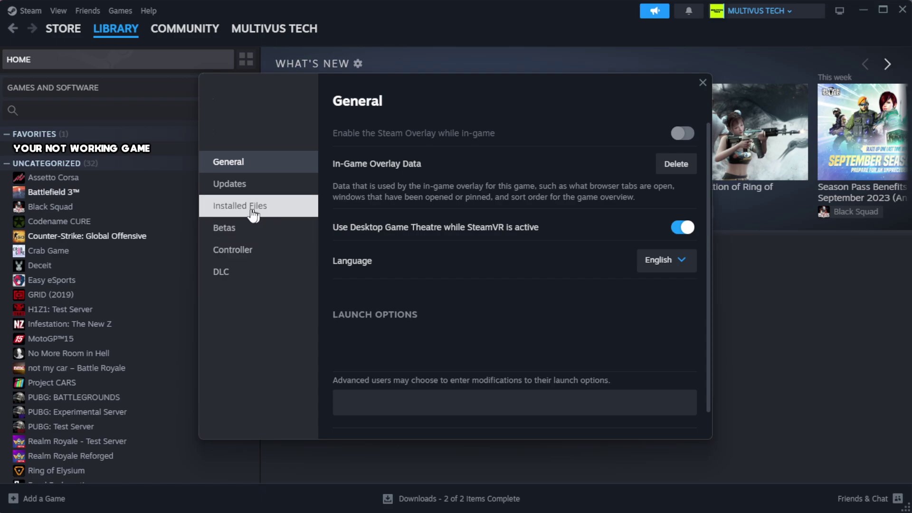
pyautogui.click(300, 217)
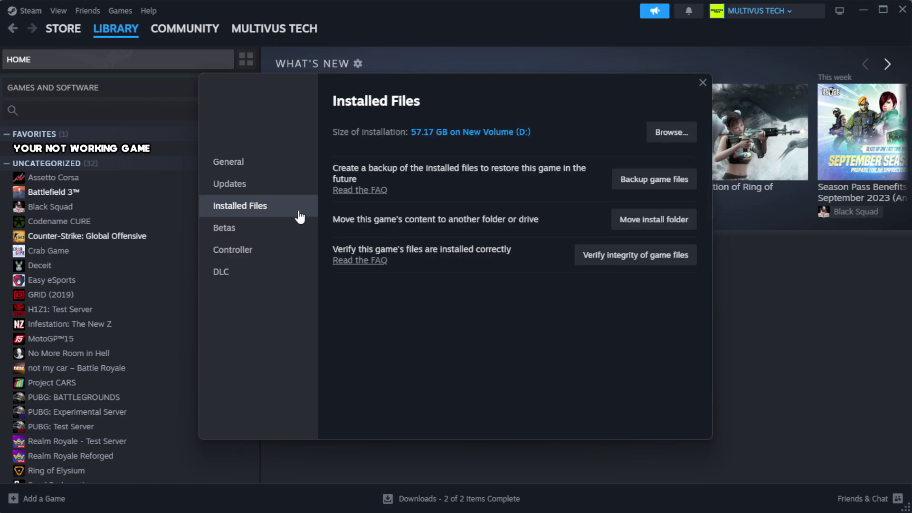
pyautogui.click(641, 260)
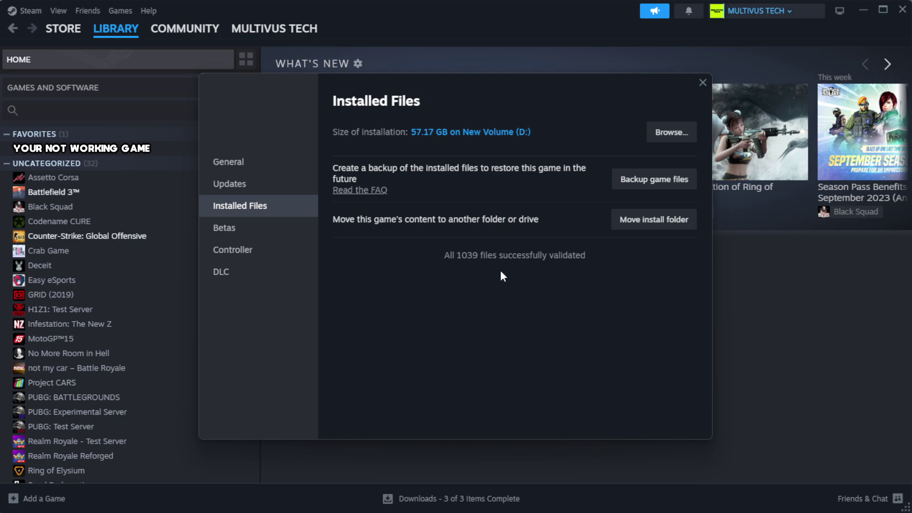
# Browse to the game's install folder and open Properties for the YOUR NOT WORKING GAME shortcut.
pyautogui.click(670, 133)
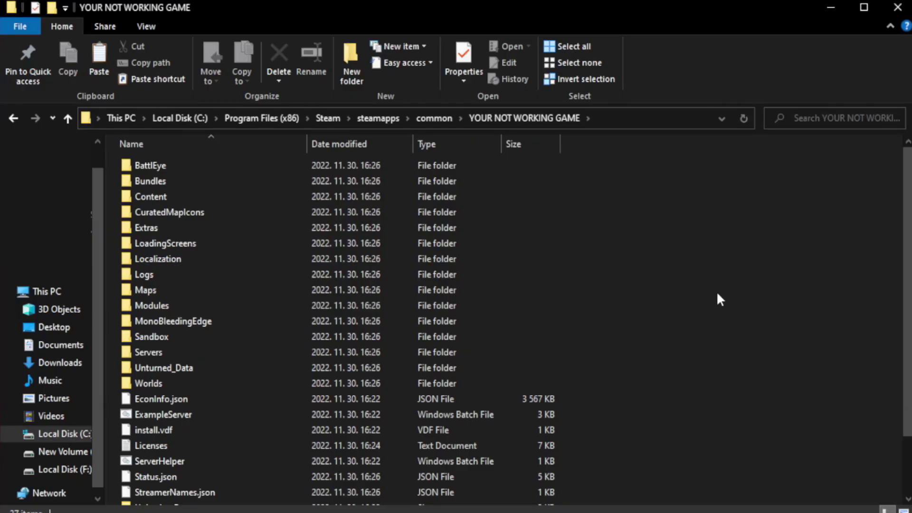
pyautogui.moveTo(908, 284); pyautogui.dragTo(911, 340)
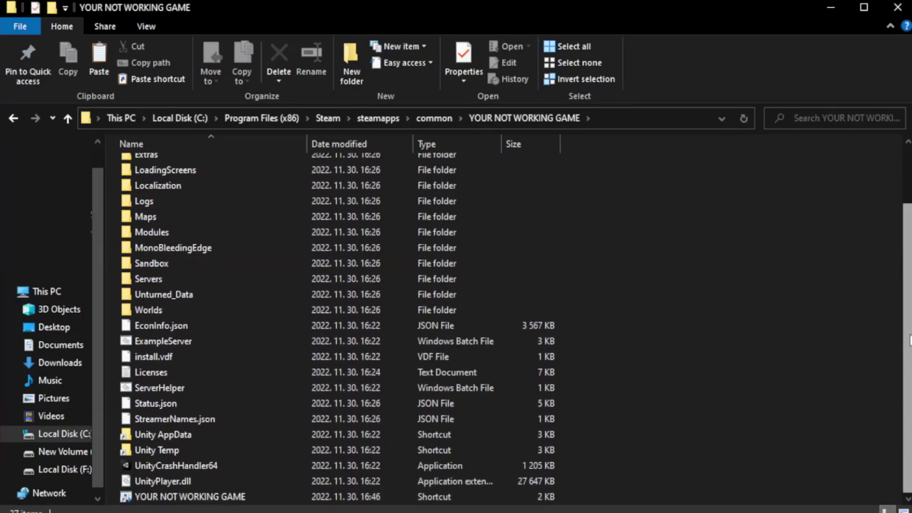
pyautogui.click(342, 499)
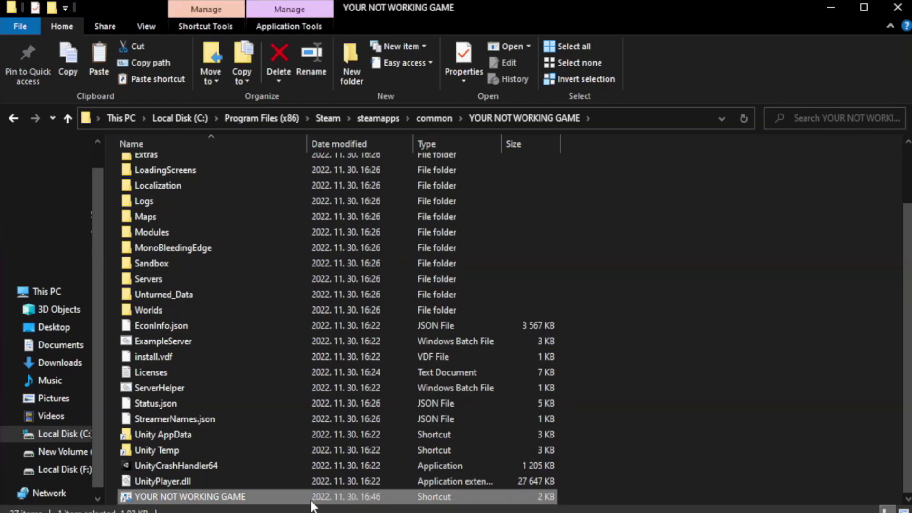
pyautogui.rightClick(304, 495)
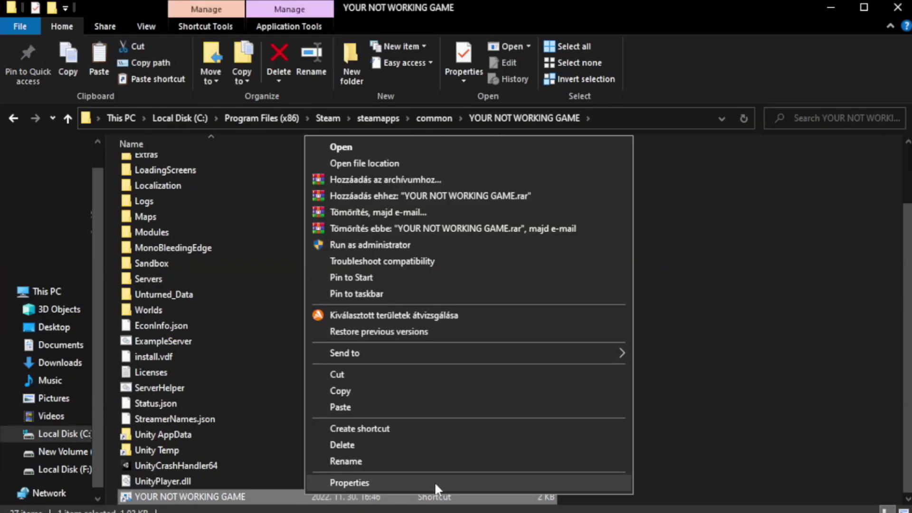
pyautogui.click(466, 482)
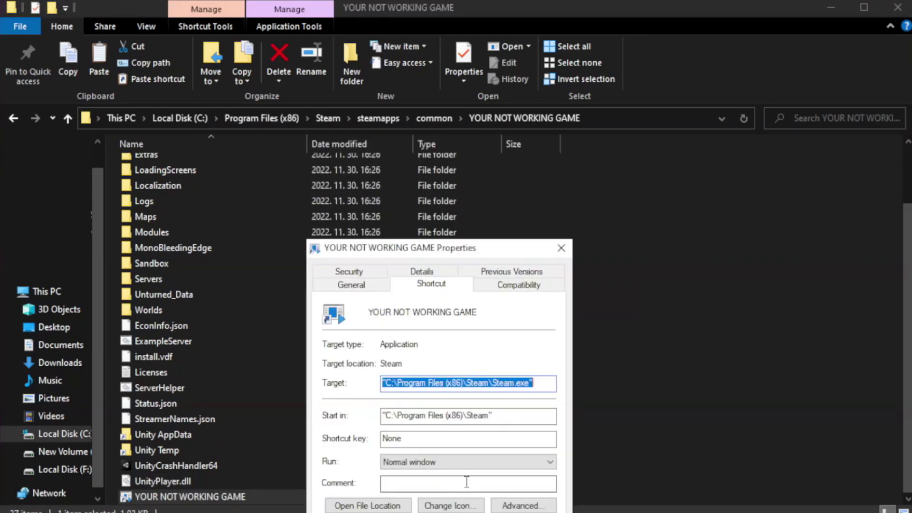
pyautogui.moveTo(459, 252); pyautogui.dragTo(459, 93)
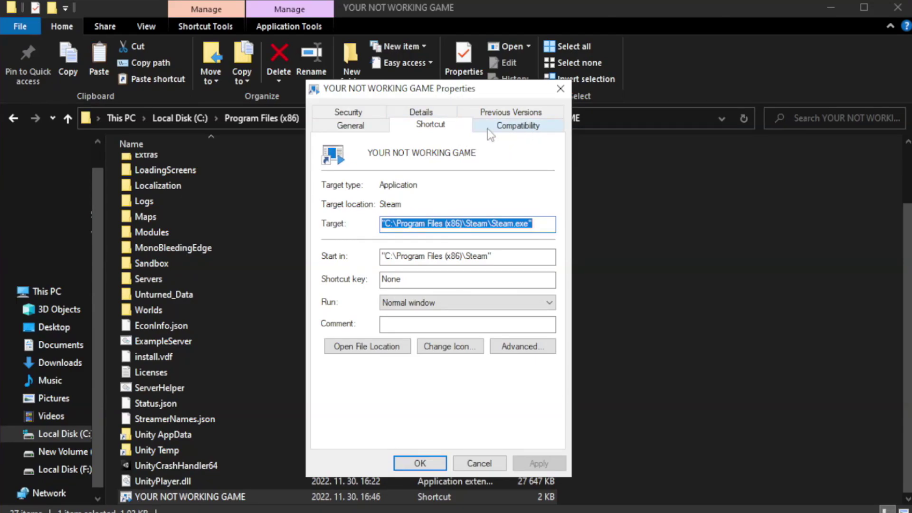
# Give the shortcut Windows 8 compatibility mode, no fullscreen optimizations and run-as-administrator, then save.
pyautogui.click(513, 129)
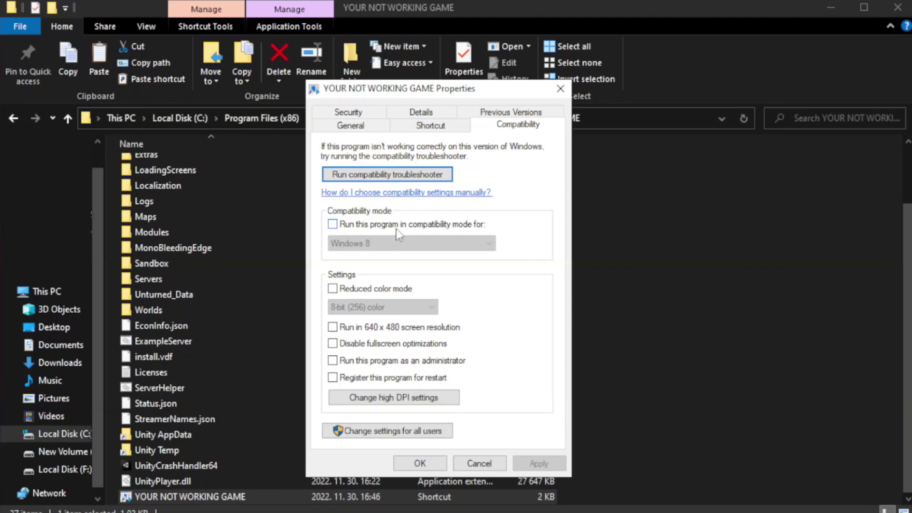
pyautogui.click(361, 223)
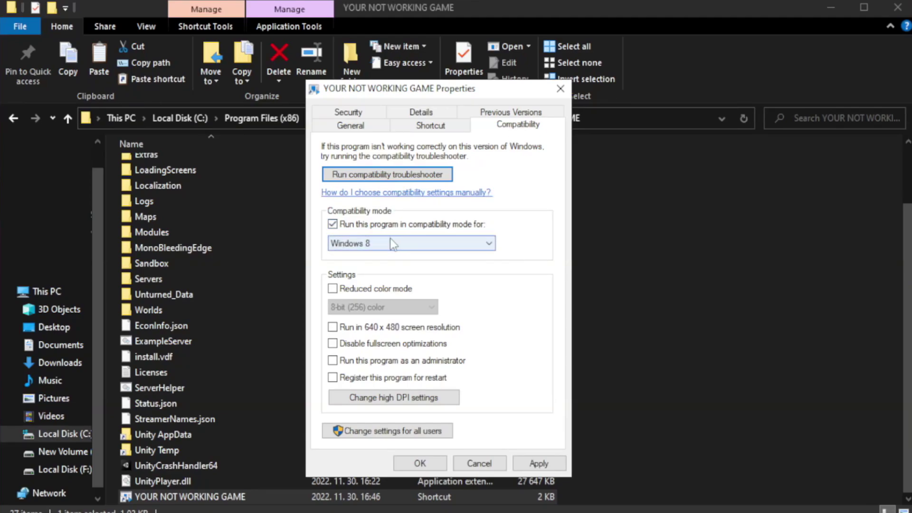
pyautogui.click(390, 241)
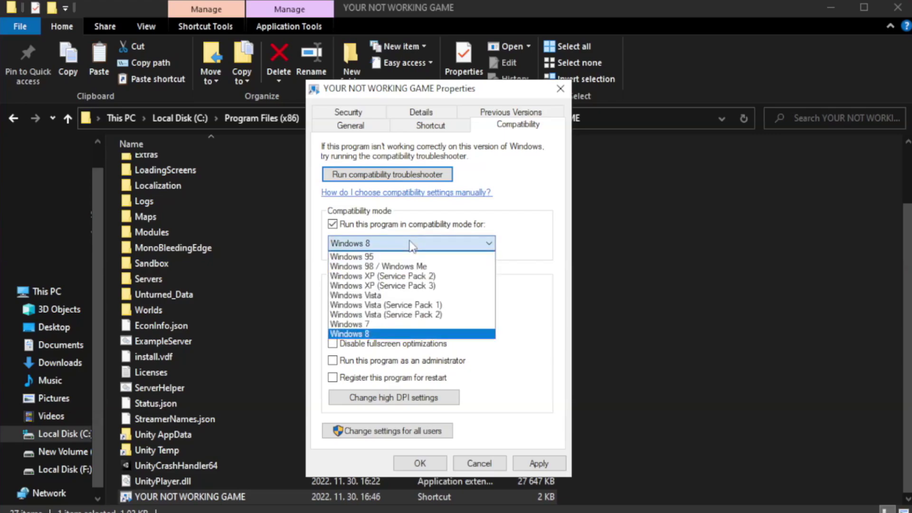
pyautogui.click(387, 334)
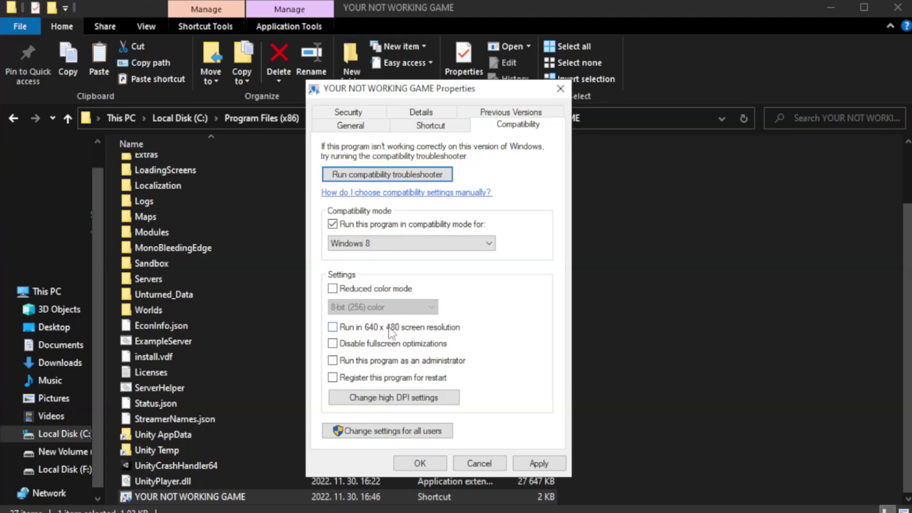
pyautogui.click(356, 350)
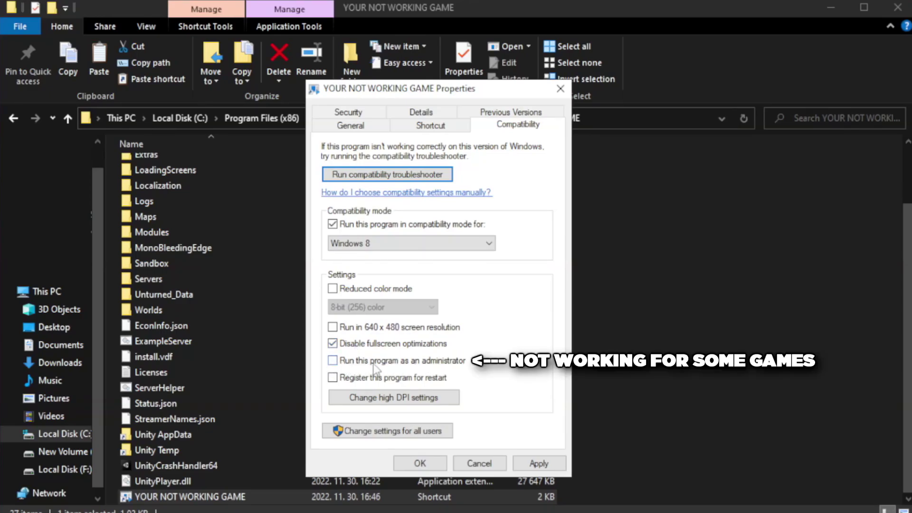
pyautogui.click(358, 366)
pyautogui.click(537, 467)
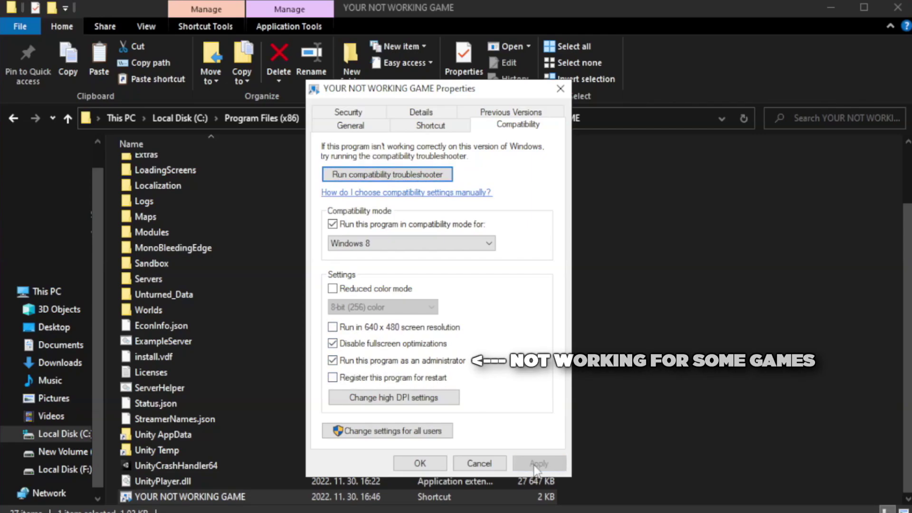
pyautogui.click(419, 464)
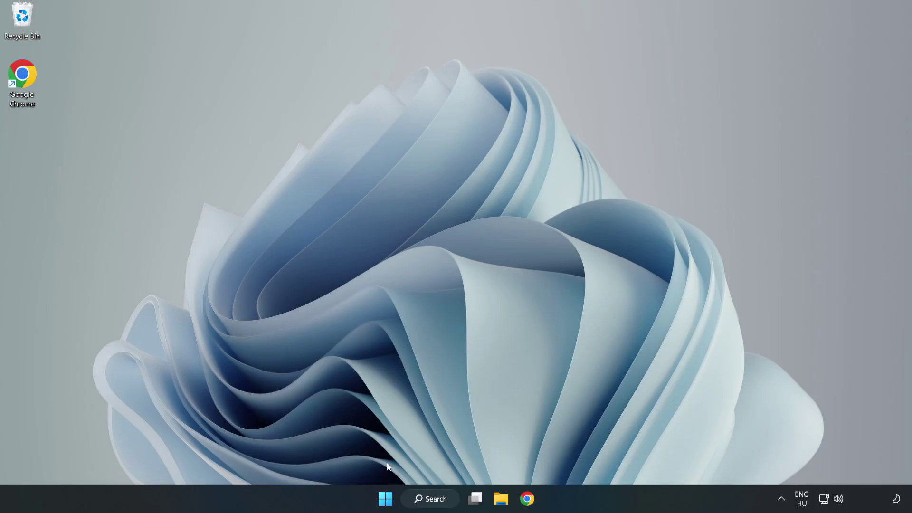
# In Task Manager's Startup list, disable Cortana, Microsoft Edge, Microsoft Teams and Phone Link.
pyautogui.rightClick(386, 501)
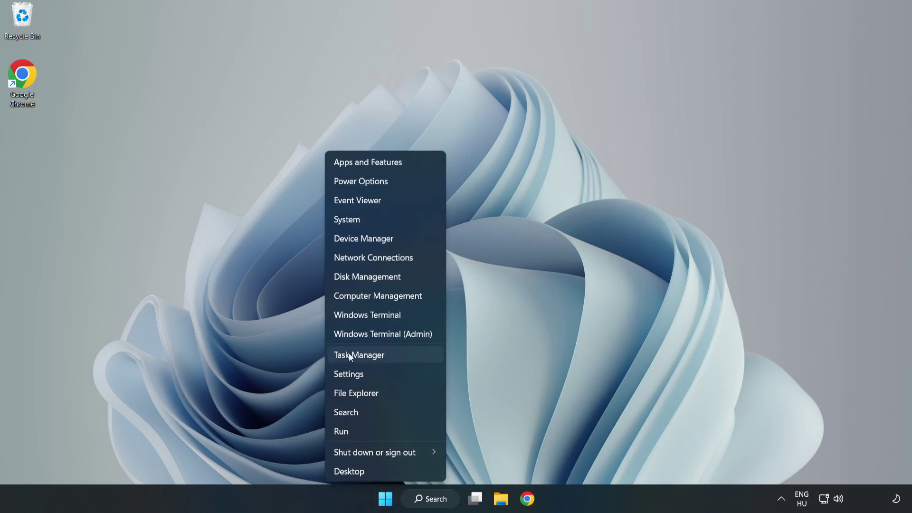
pyautogui.click(384, 355)
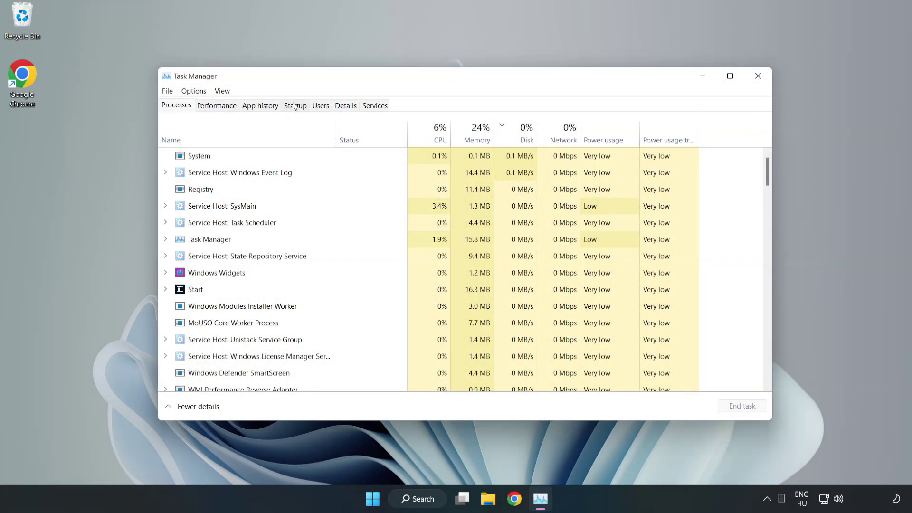
pyautogui.click(295, 107)
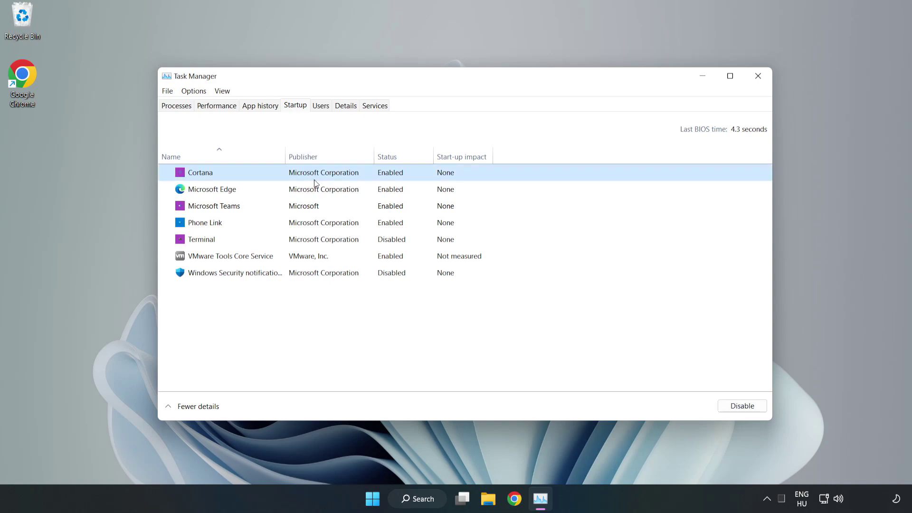
pyautogui.click(740, 406)
pyautogui.click(394, 188)
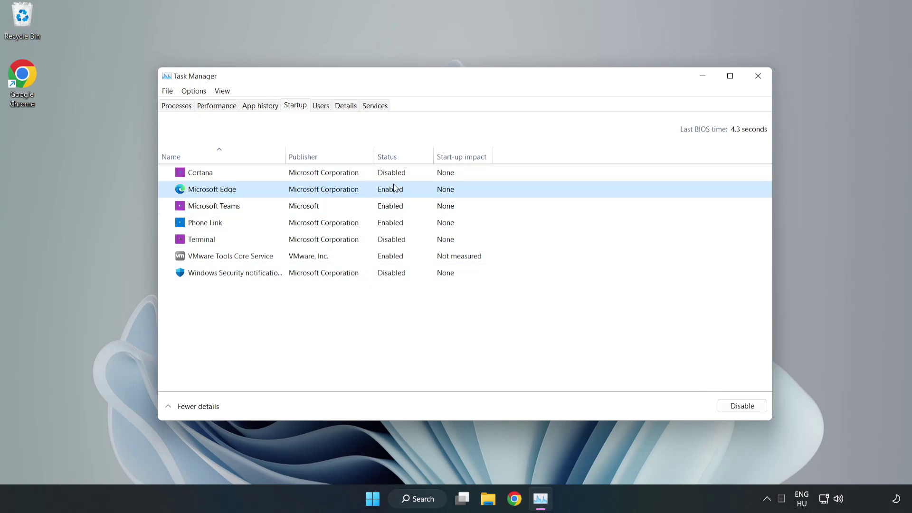
pyautogui.click(739, 407)
pyautogui.click(342, 207)
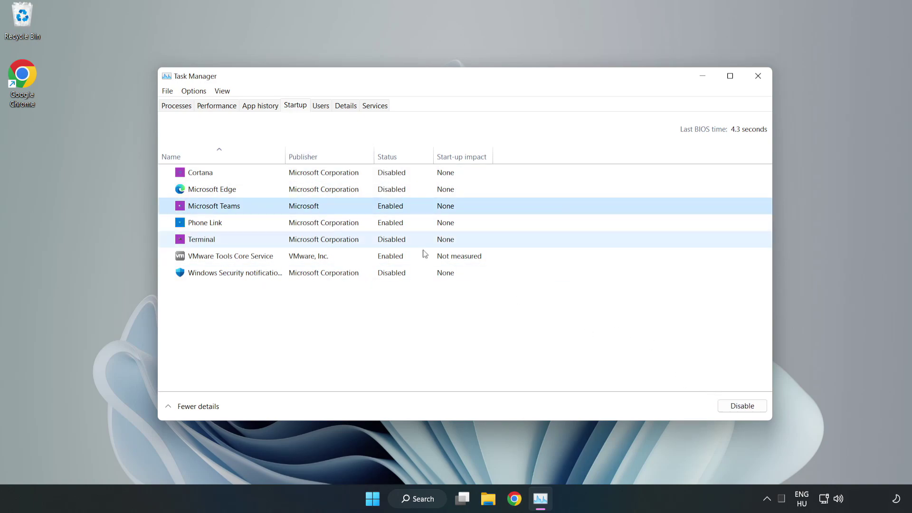
pyautogui.click(739, 407)
pyautogui.click(305, 227)
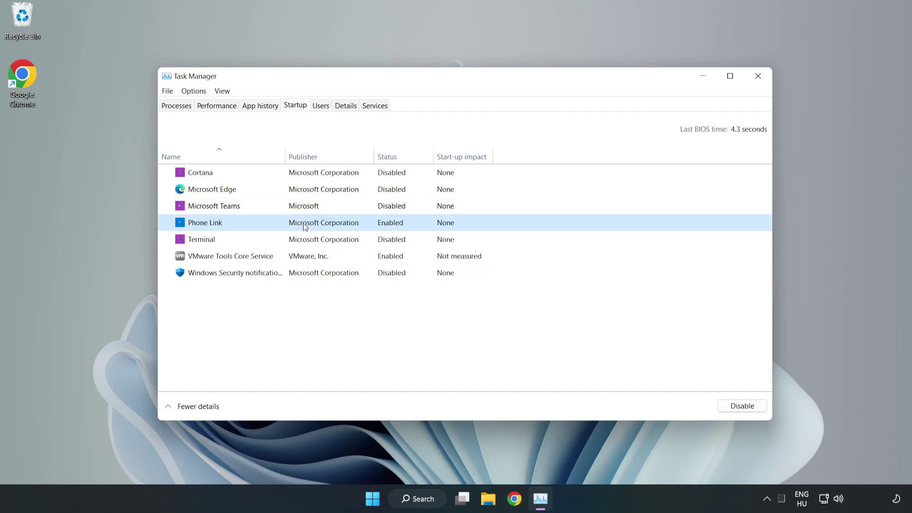
pyautogui.click(760, 412)
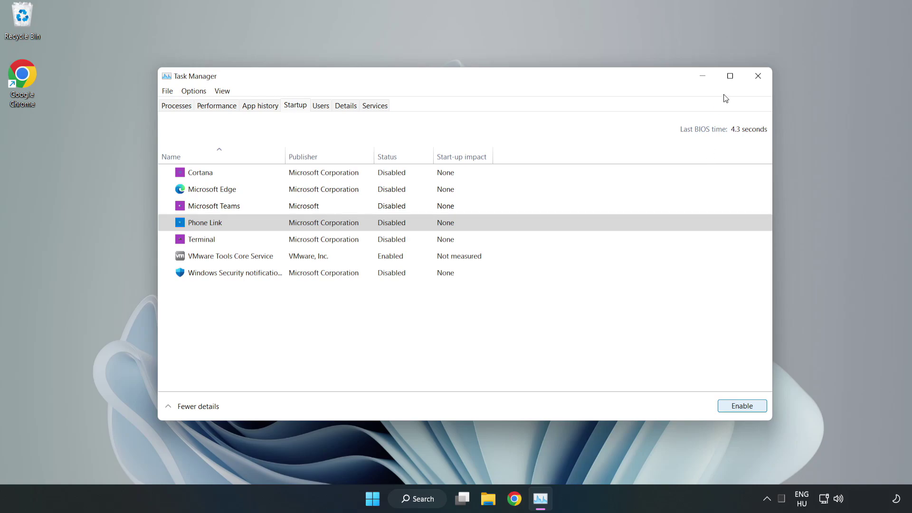
# Close Task Manager, search 'cmd', and bring up the Command Prompt result's launch options.
pyautogui.click(759, 79)
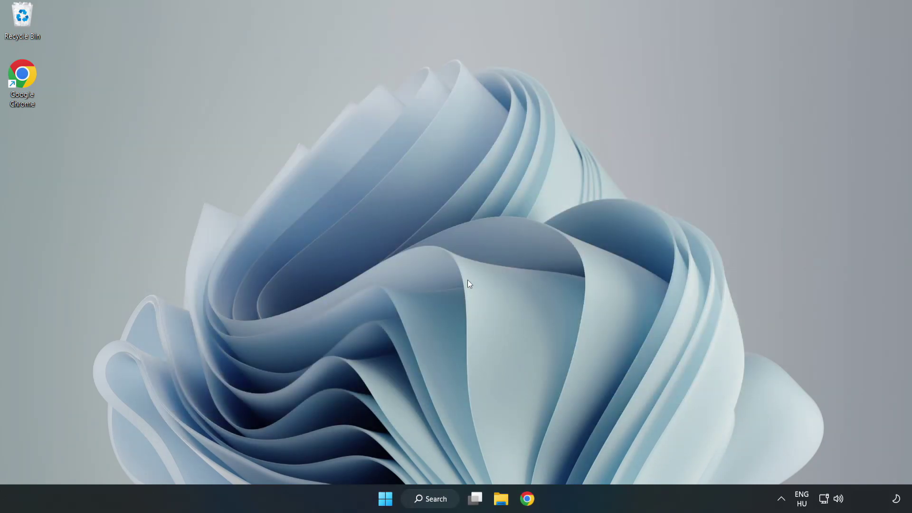
pyautogui.click(443, 496)
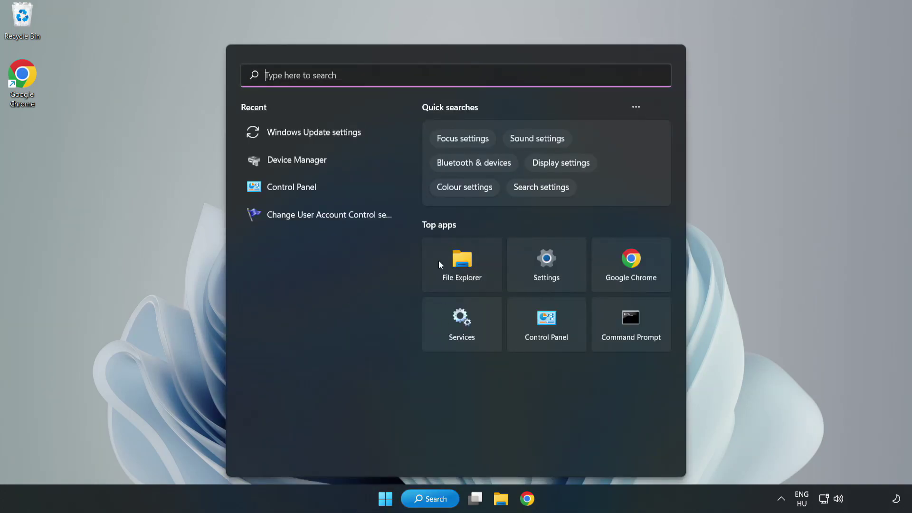
pyautogui.write('cmd')
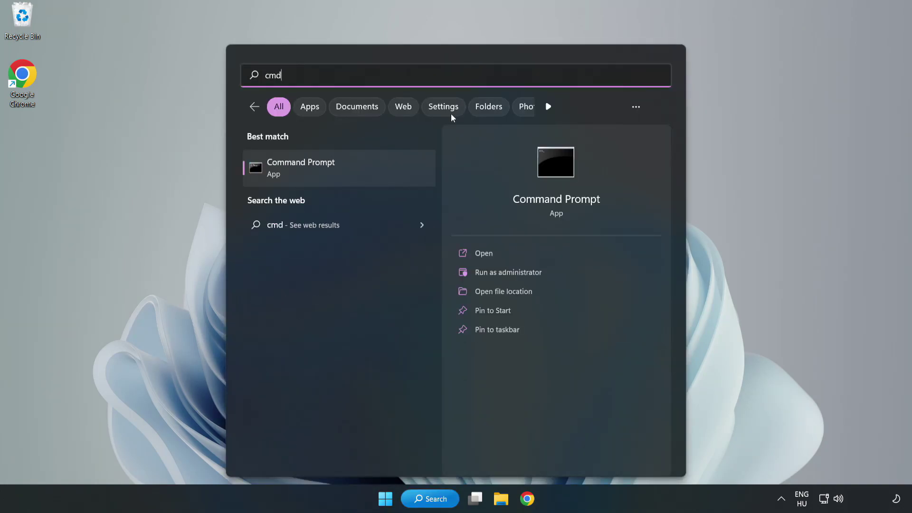
pyautogui.rightClick(358, 172)
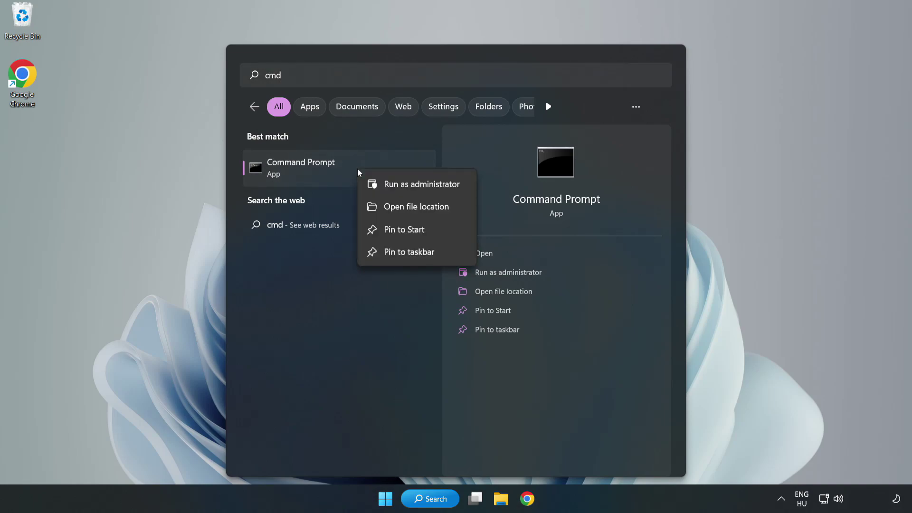
# Run sfc /scannow in an administrator Command Prompt, then close it after no integrity violations are found.
pyautogui.click(395, 187)
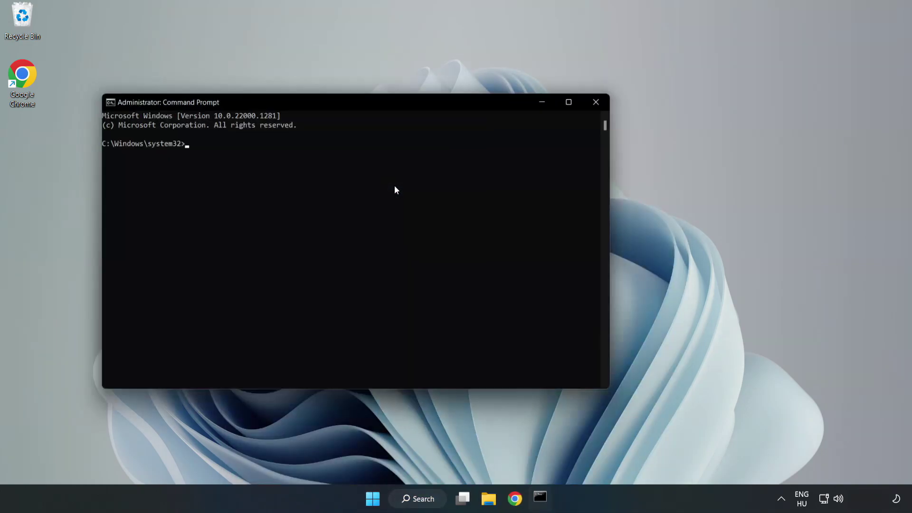
pyautogui.moveTo(363, 102); pyautogui.dragTo(464, 104)
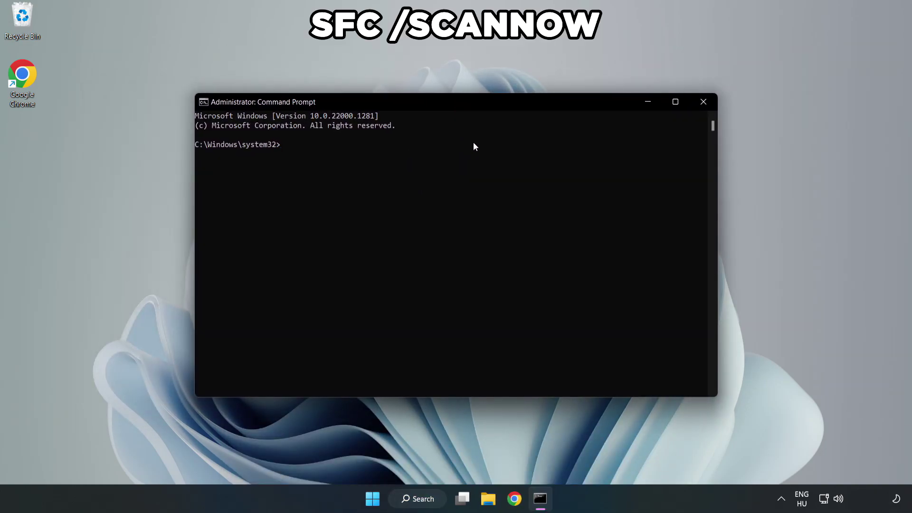
pyautogui.write('sfc /scannow')
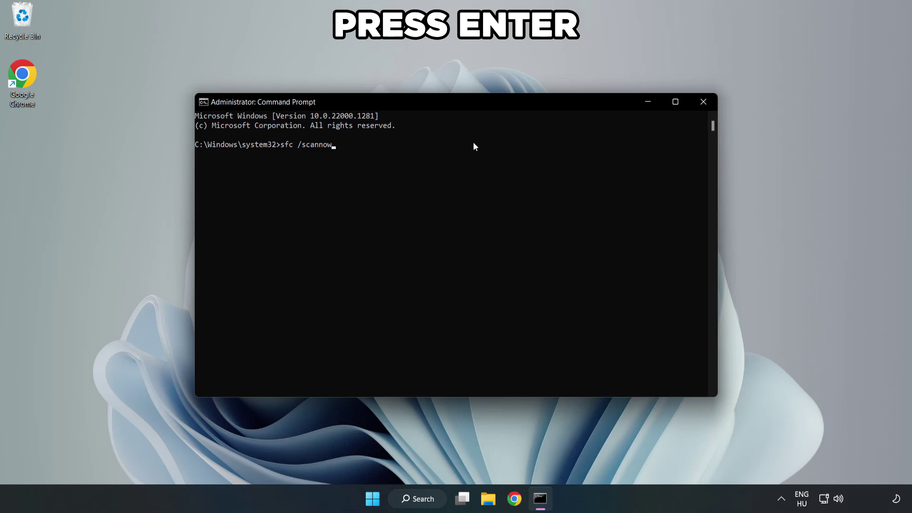
pyautogui.press('Return')
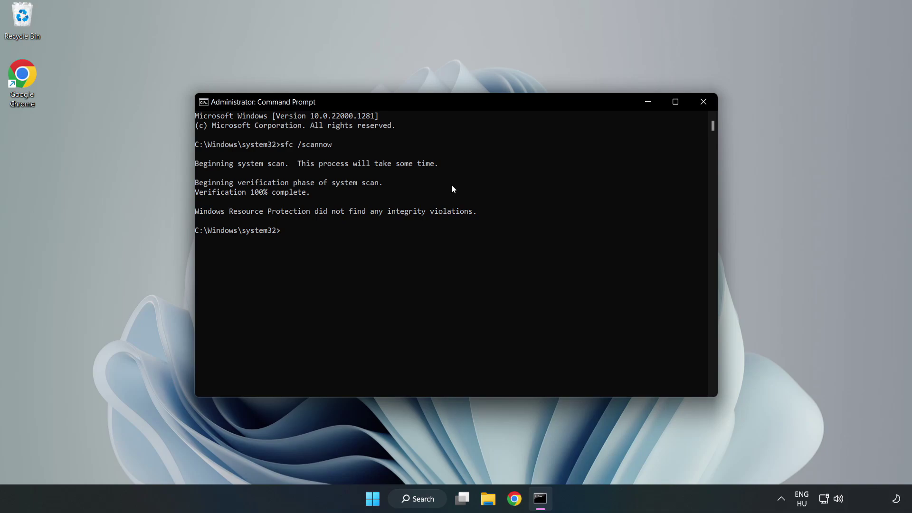
pyautogui.click(703, 108)
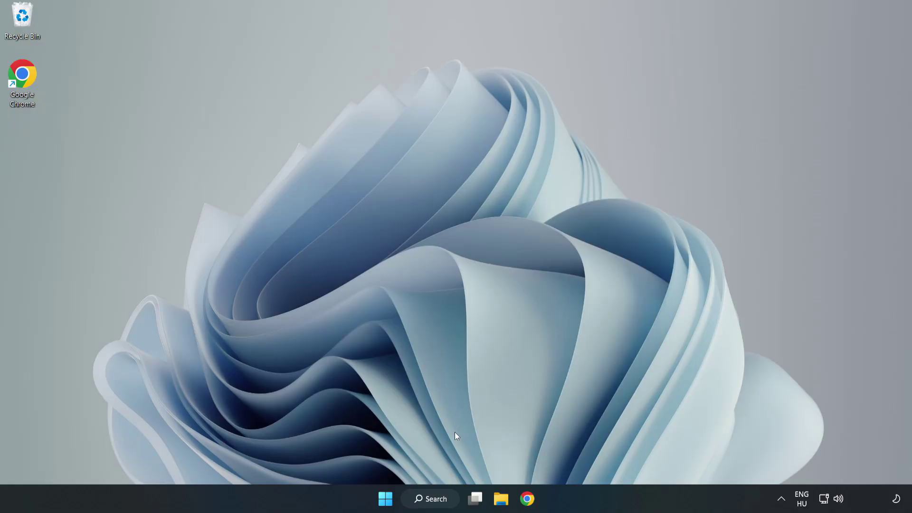
# Search 'security' from the taskbar and launch Windows Security from the best match.
pyautogui.click(433, 502)
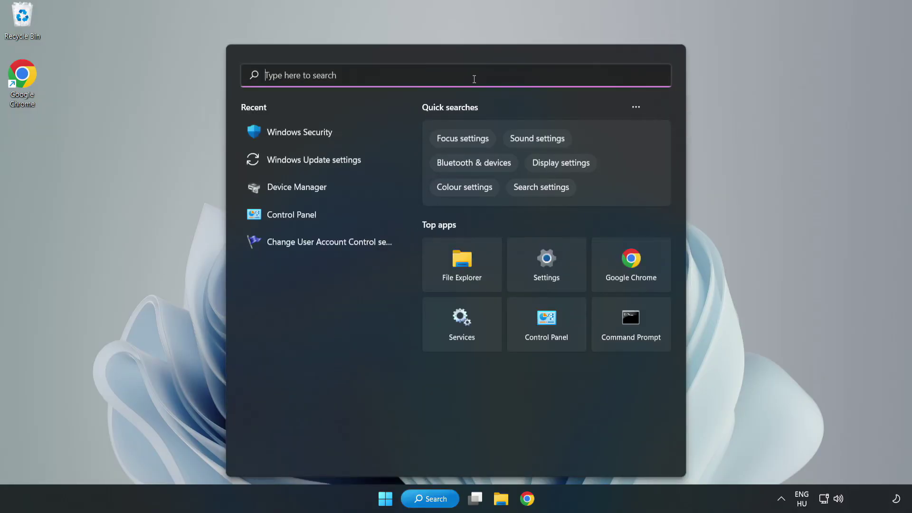
pyautogui.write('secu')
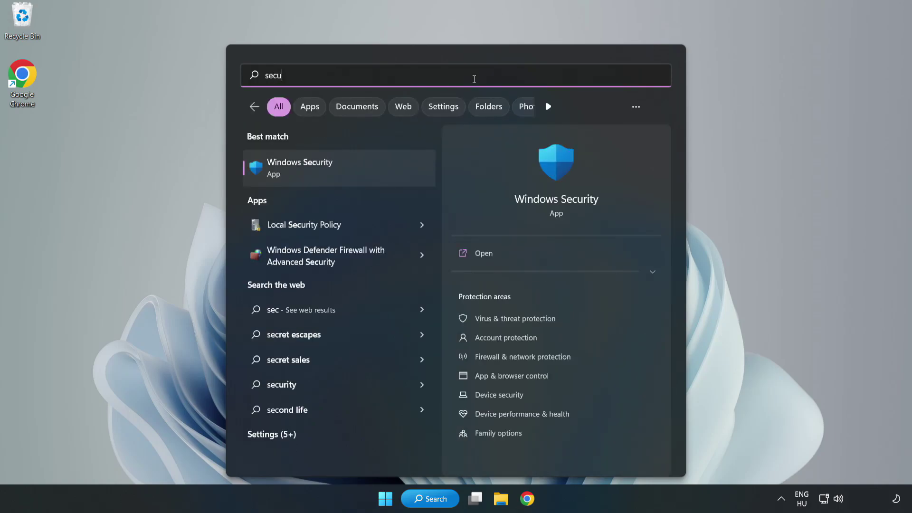
pyautogui.write('rity')
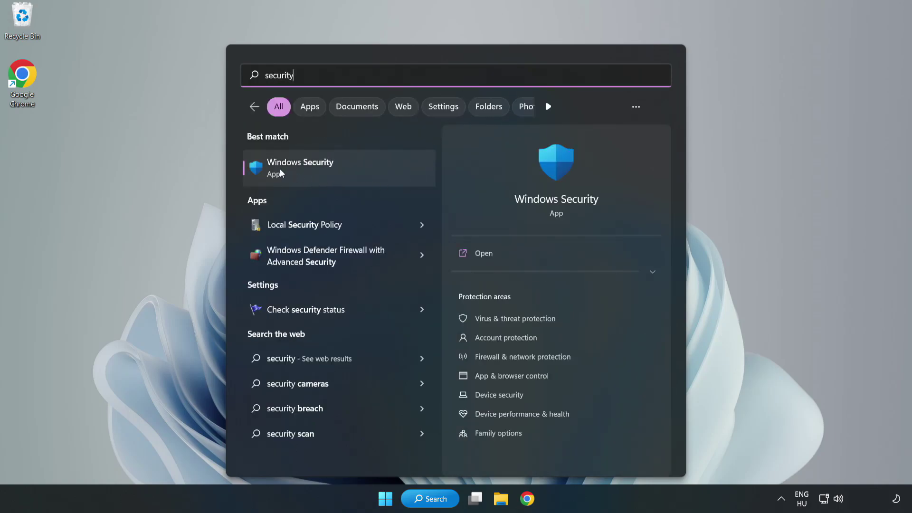
pyautogui.click(331, 176)
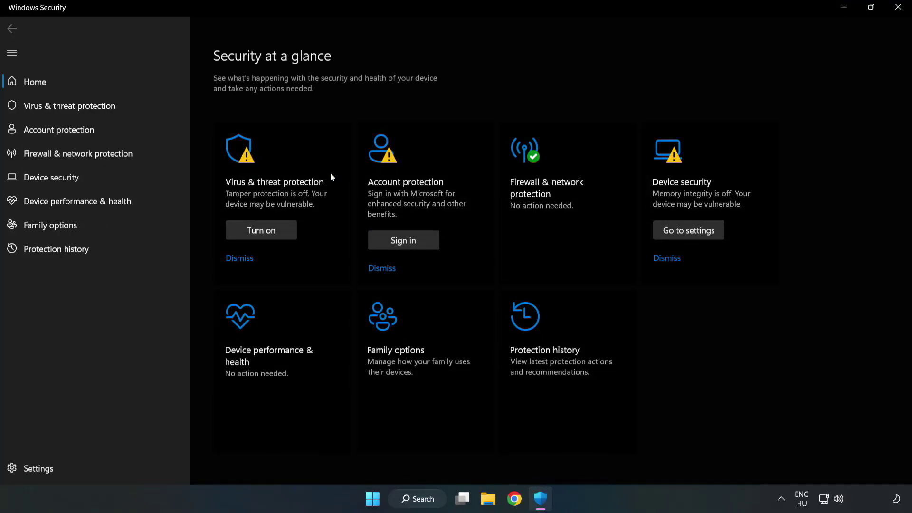
# Open the empty Exclusions list under Virus & threat protection settings.
pyautogui.click(60, 110)
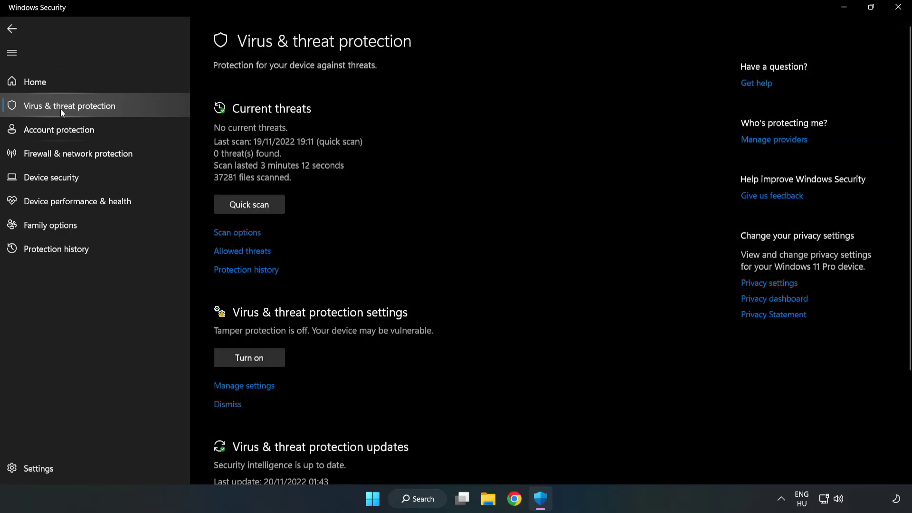
pyautogui.scroll(-3, 477, 187)
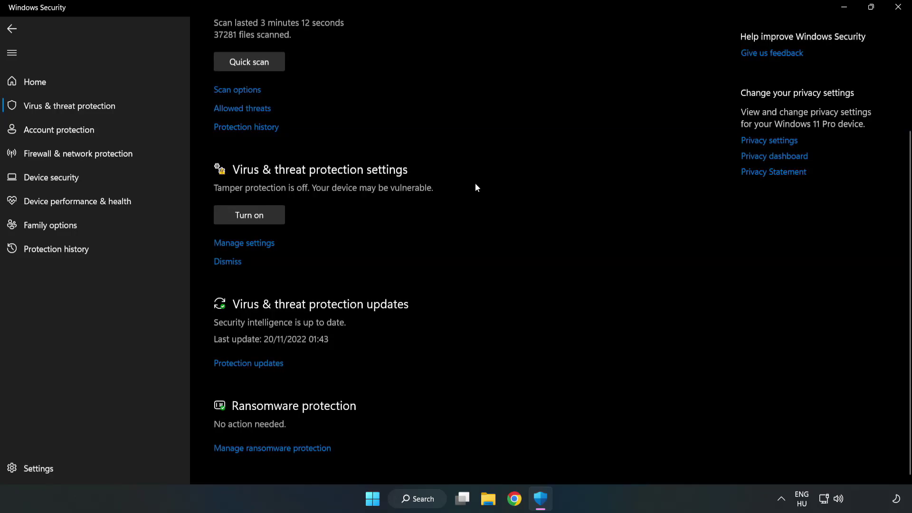
pyautogui.click(250, 245)
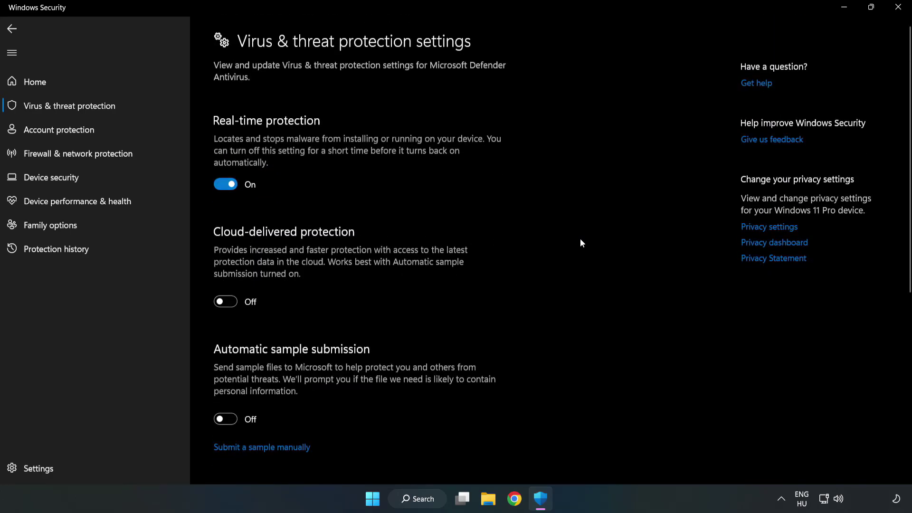
pyautogui.scroll(-6, 581, 243)
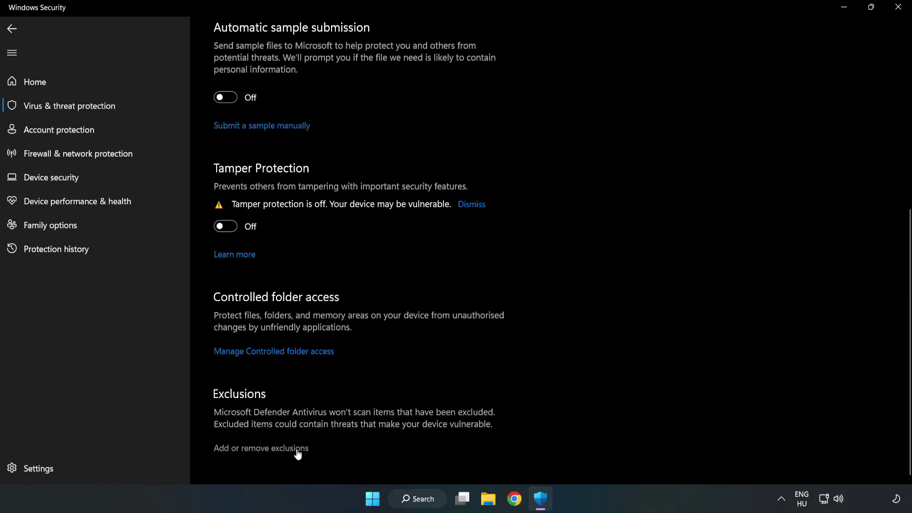
pyautogui.click(271, 449)
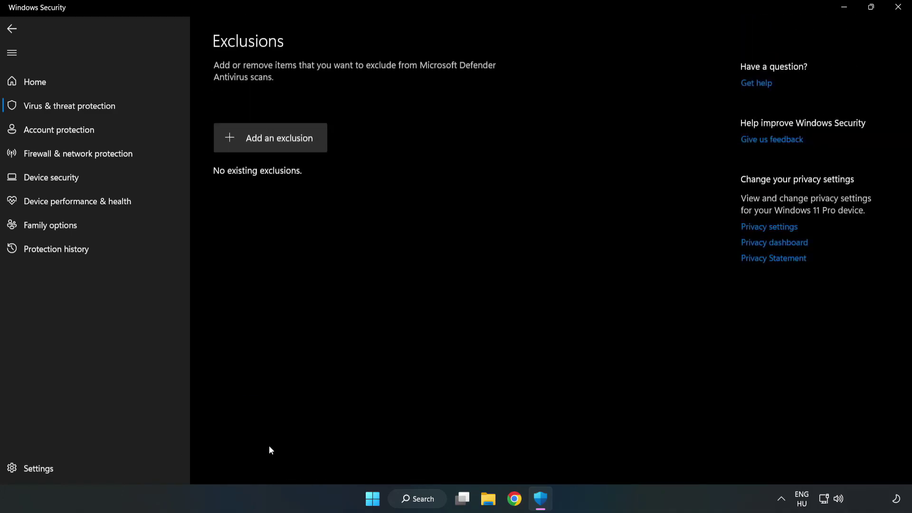
# Add the shortcut in C:\Program Files (x86)\NOT WORKING APP as a file exclusion, then close Windows Security.
pyautogui.click(280, 142)
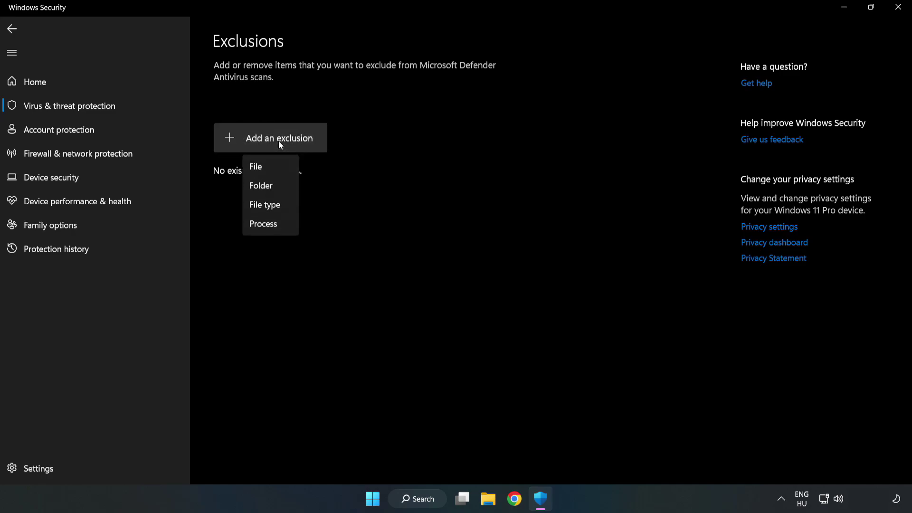
pyautogui.click(260, 167)
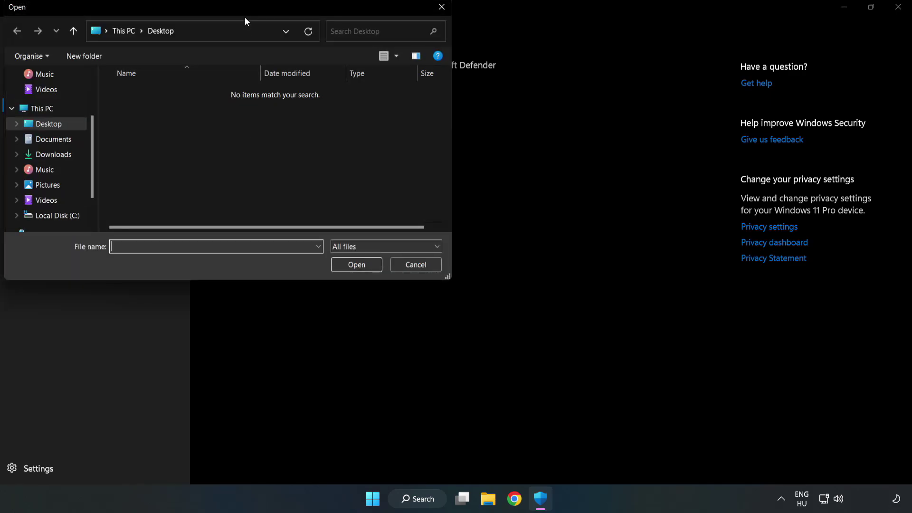
pyautogui.moveTo(246, 18); pyautogui.dragTo(420, 102)
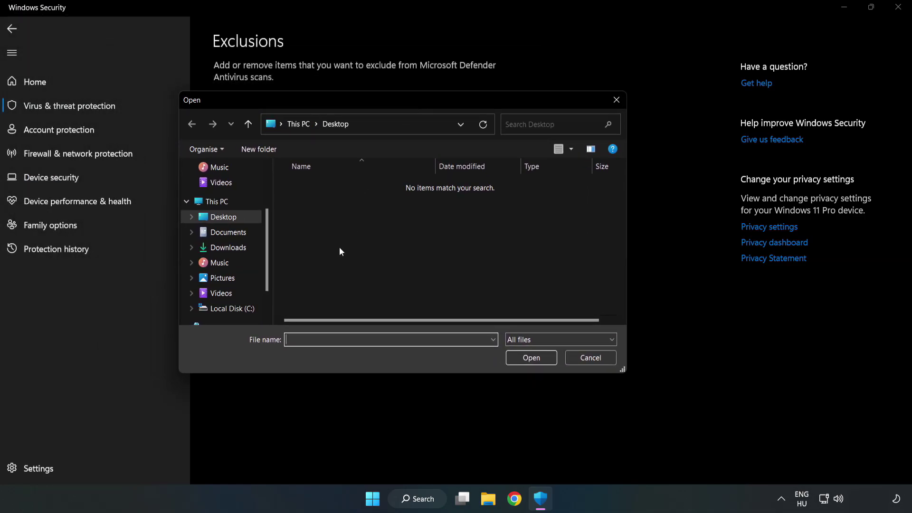
pyautogui.click(233, 310)
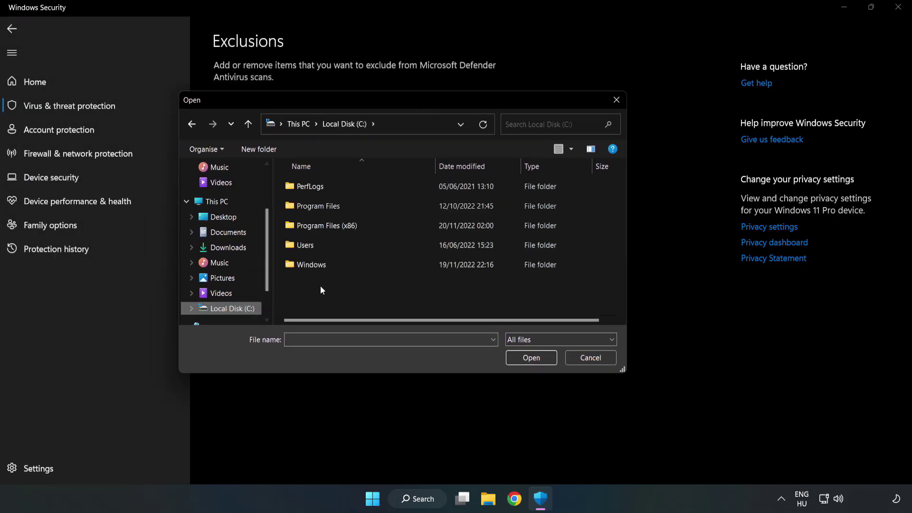
pyautogui.doubleClick(358, 227)
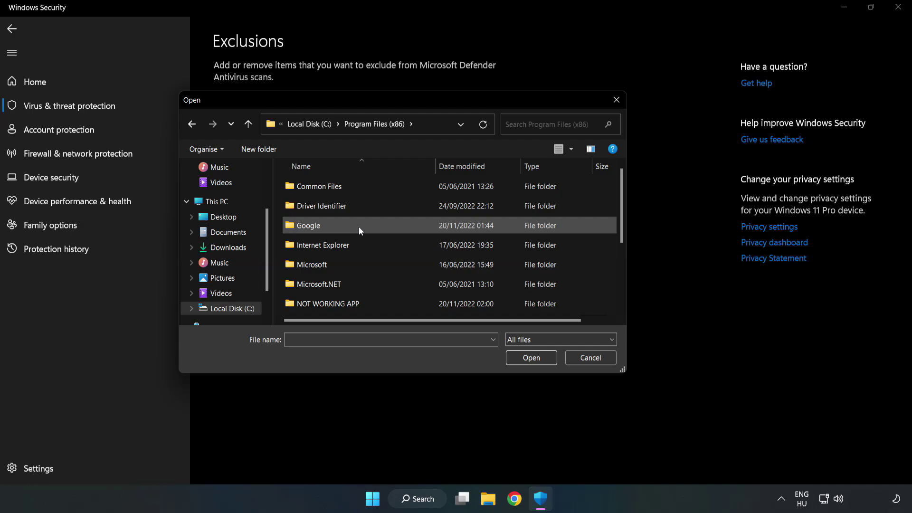
pyautogui.doubleClick(358, 304)
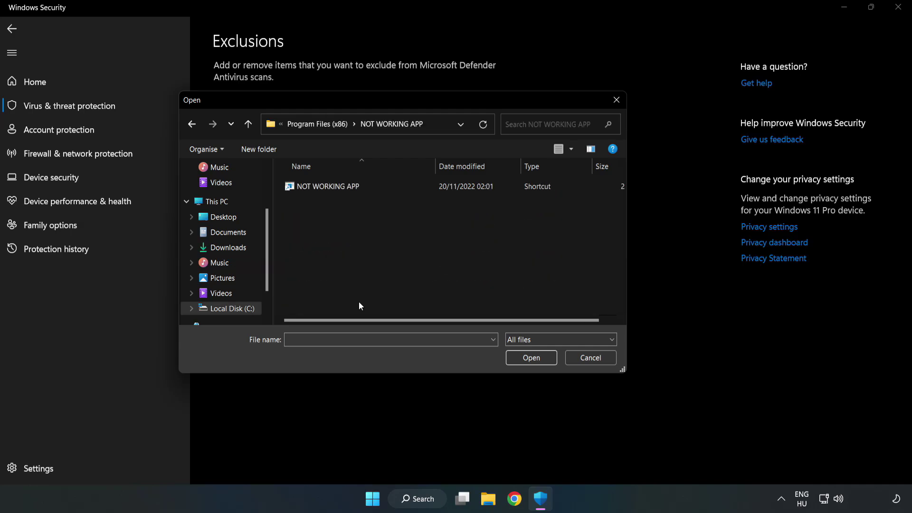
pyautogui.click(322, 187)
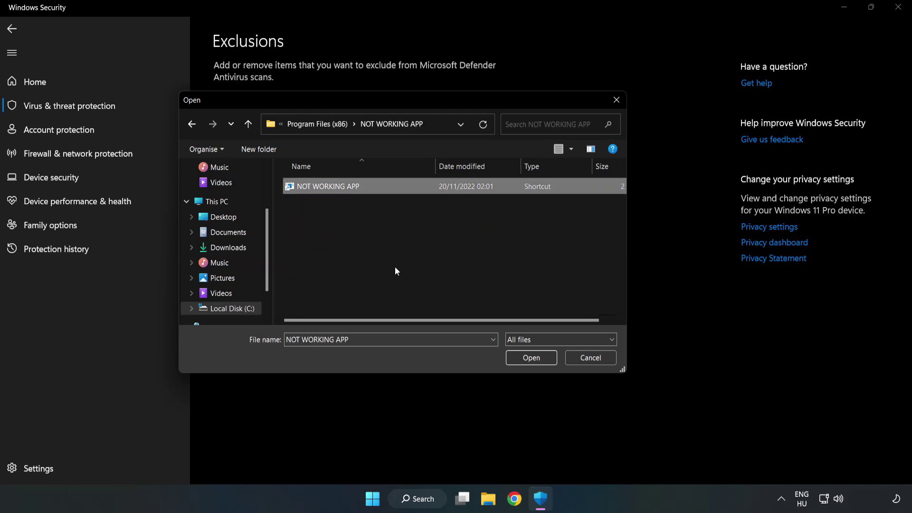
pyautogui.click(531, 359)
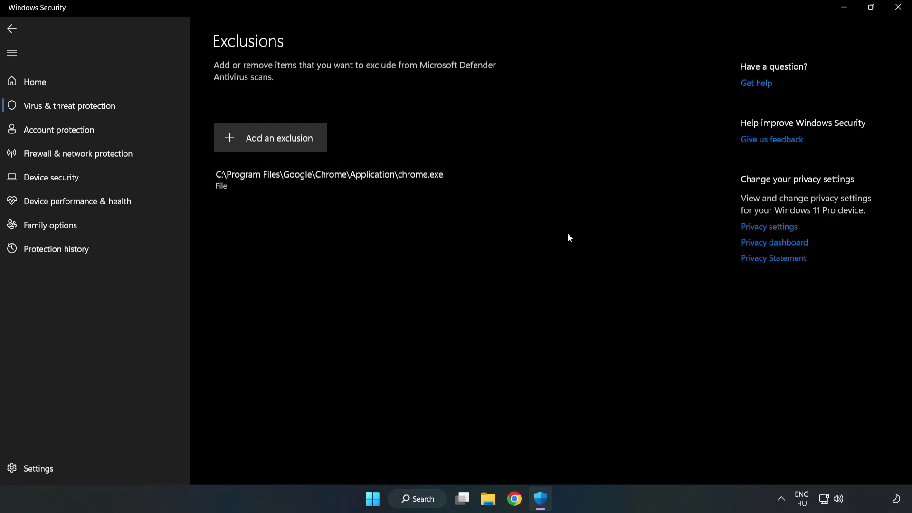
pyautogui.click(898, 12)
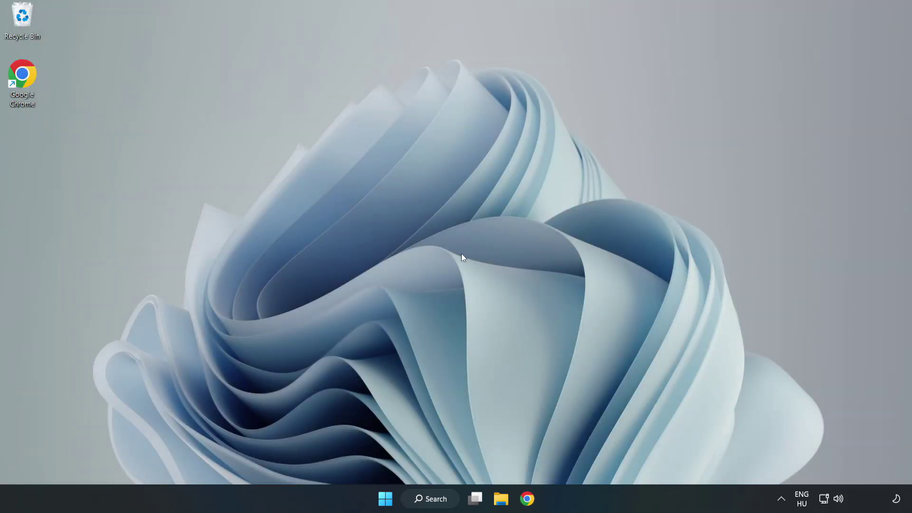
# Show the Start menu power options with Sleep, Shut down and Restart.
pyautogui.click(386, 499)
pyautogui.click(604, 457)
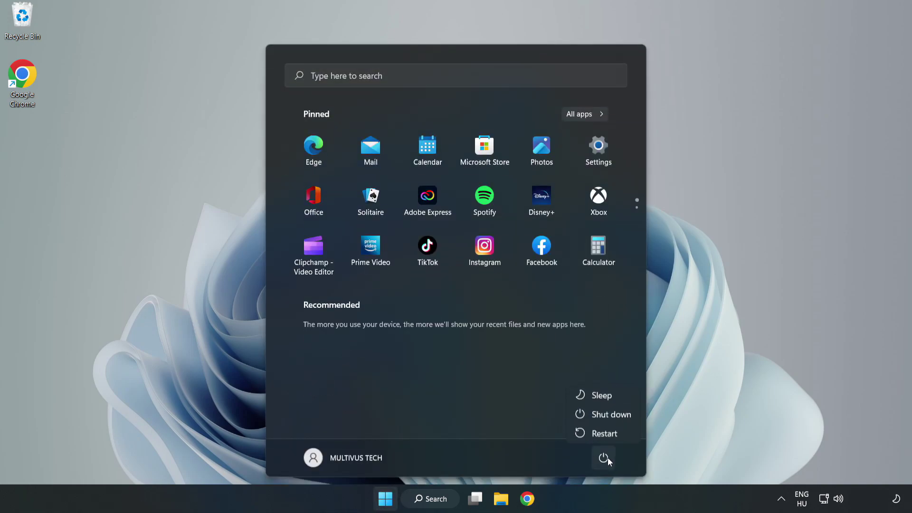